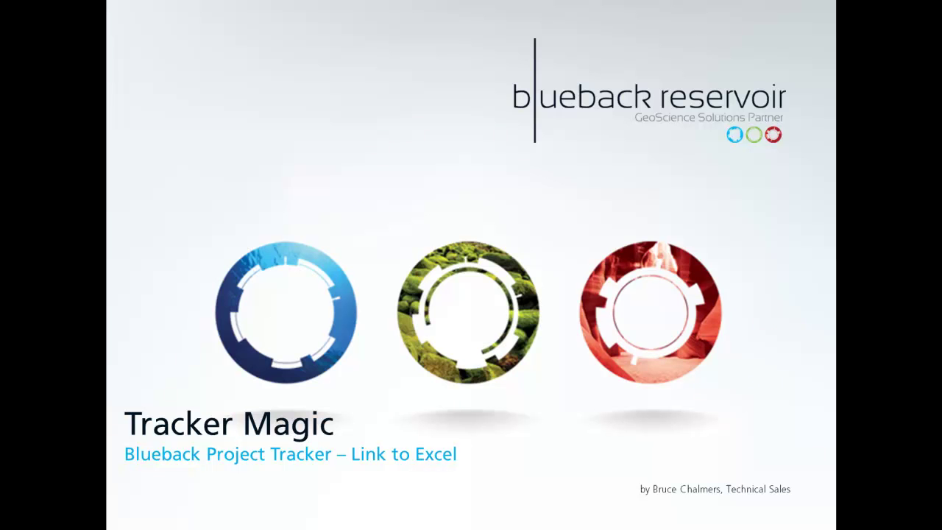
Step: Advance past the intro slides to reach the blank Book1 workbook
key(Right)
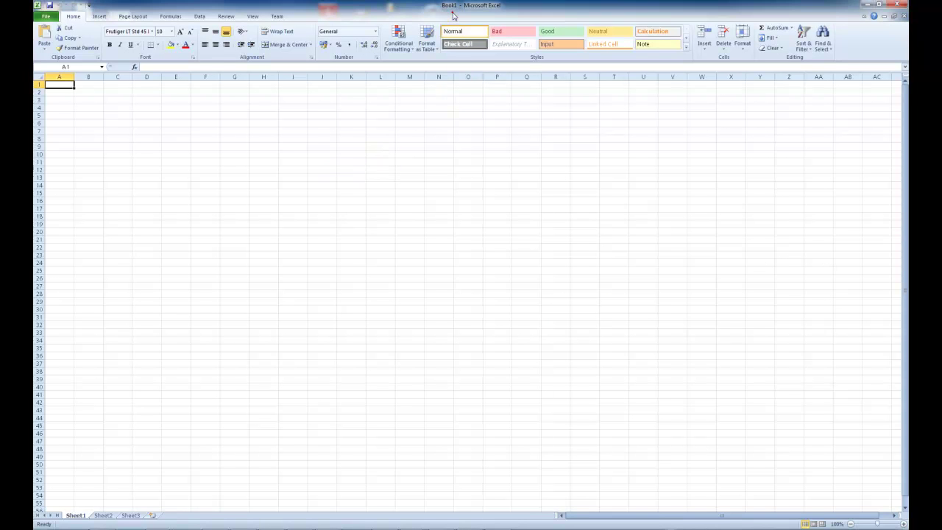
Step: Connect to SQL Server localhost\sqlexpress using Windows Authentication
click(200, 19)
click(106, 41)
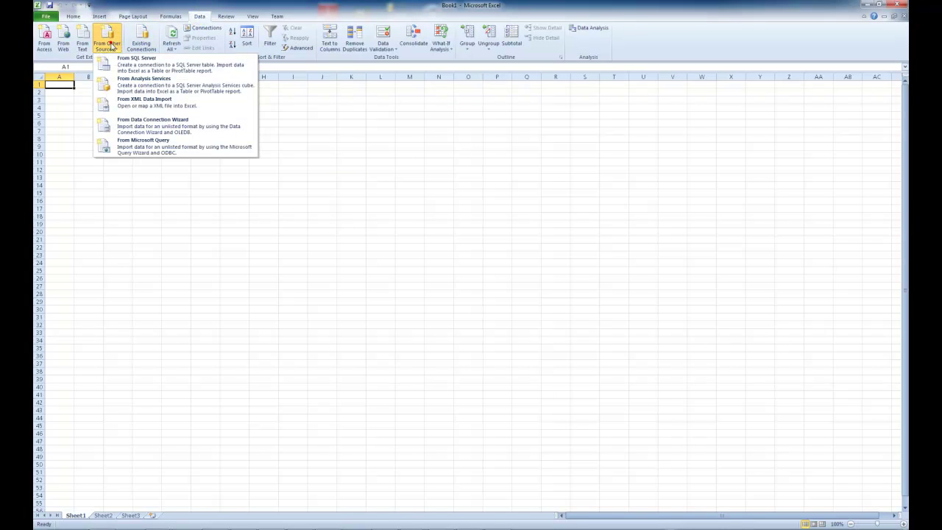
click(122, 64)
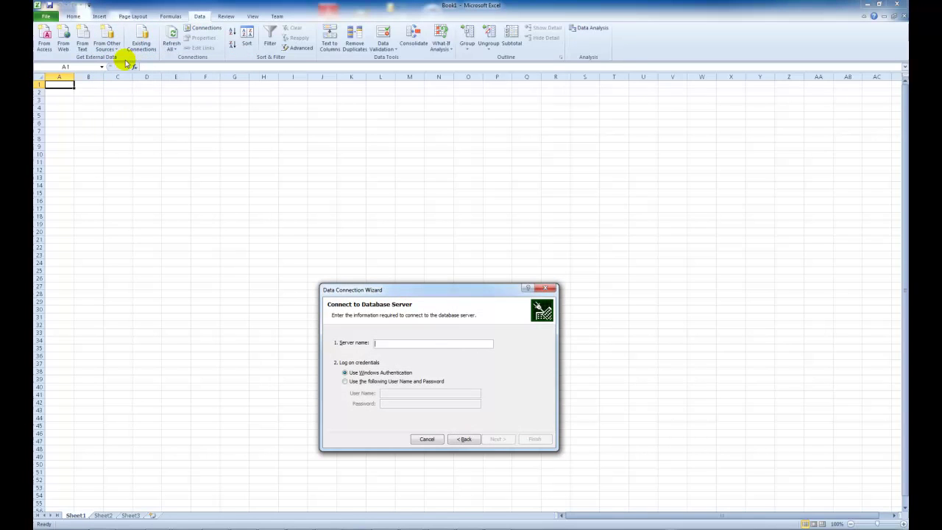
text(lhost\s)
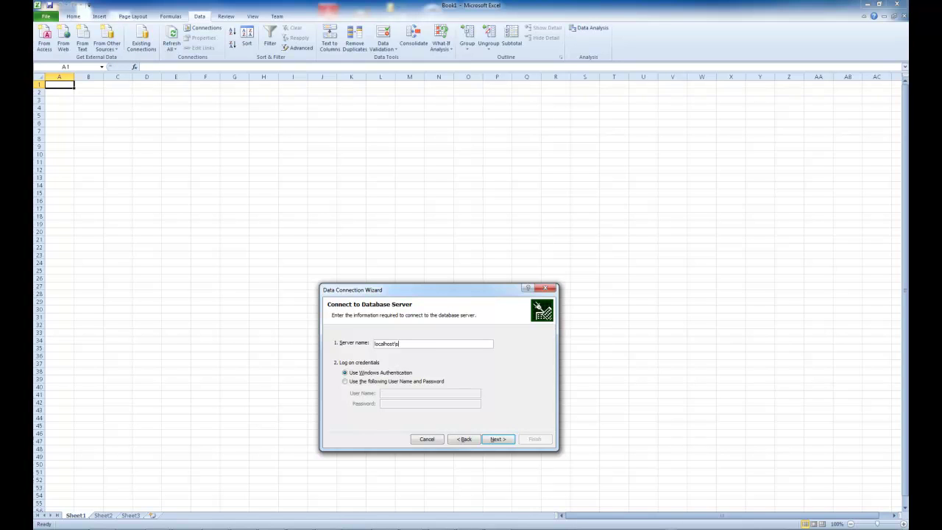
text(qlexpress)
drag(457, 293, 482, 234)
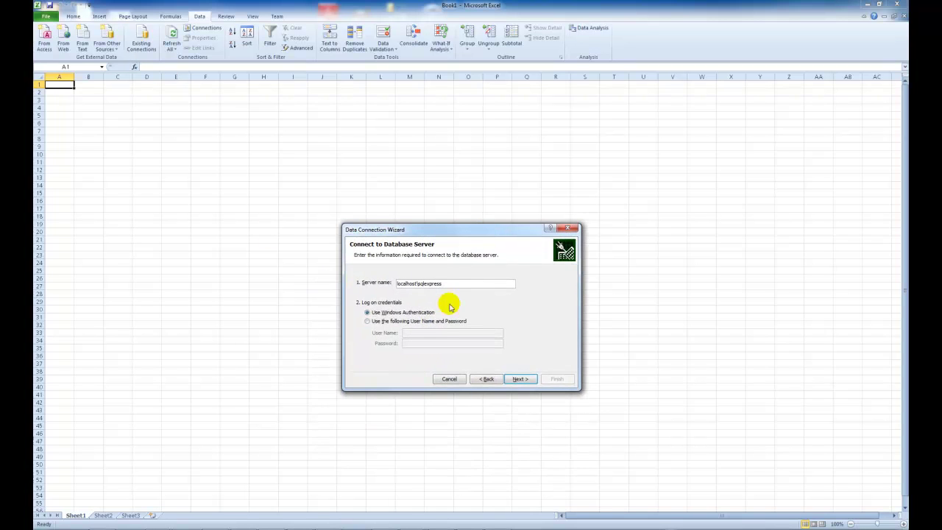
click(519, 378)
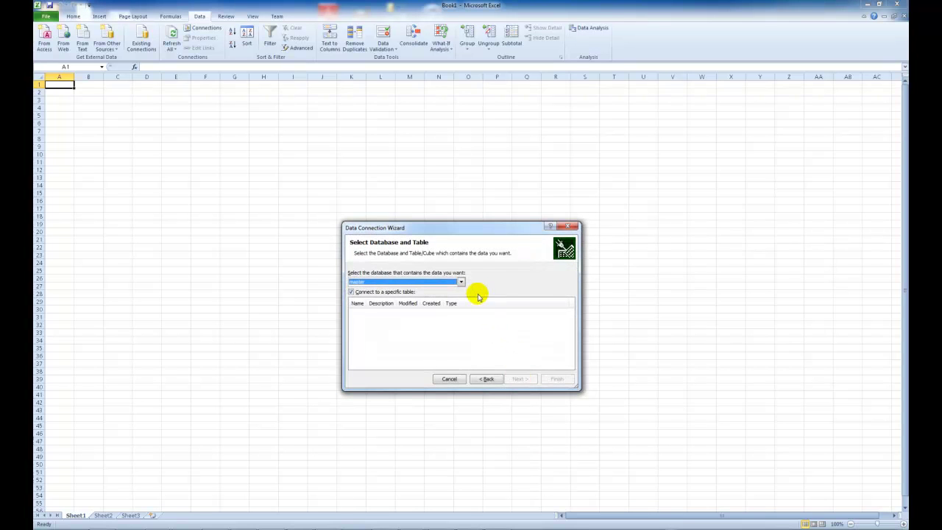
Step: Choose the Tracker4 database and enlarge the wizard to see its tables
click(461, 283)
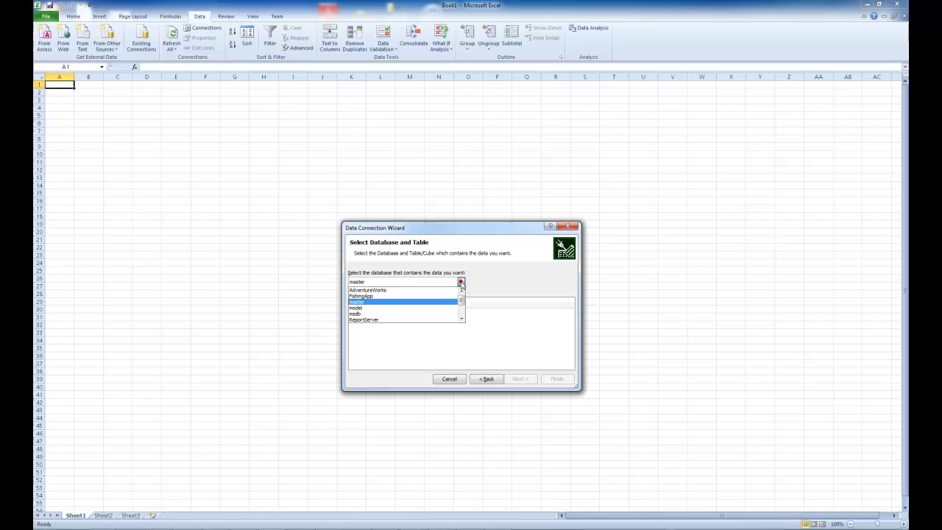
drag(461, 303, 461, 311)
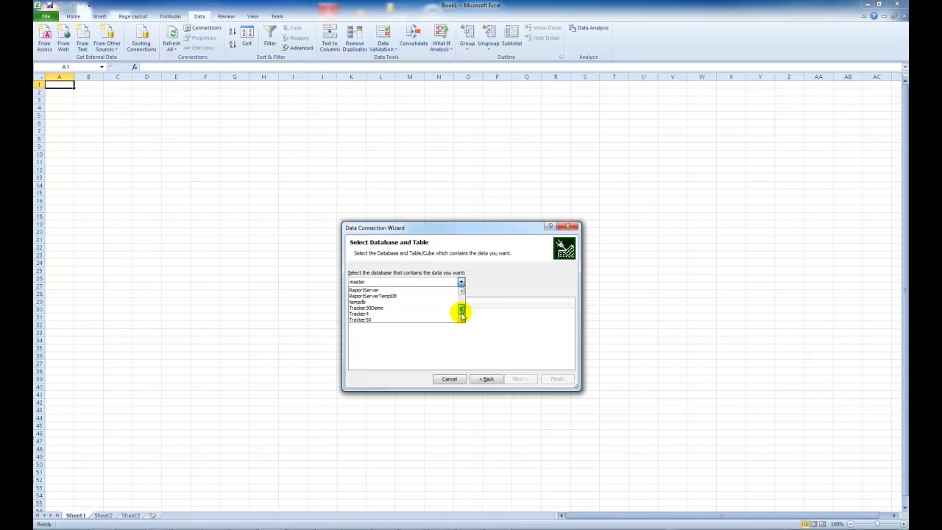
click(420, 316)
drag(475, 235, 475, 185)
drag(582, 338, 650, 361)
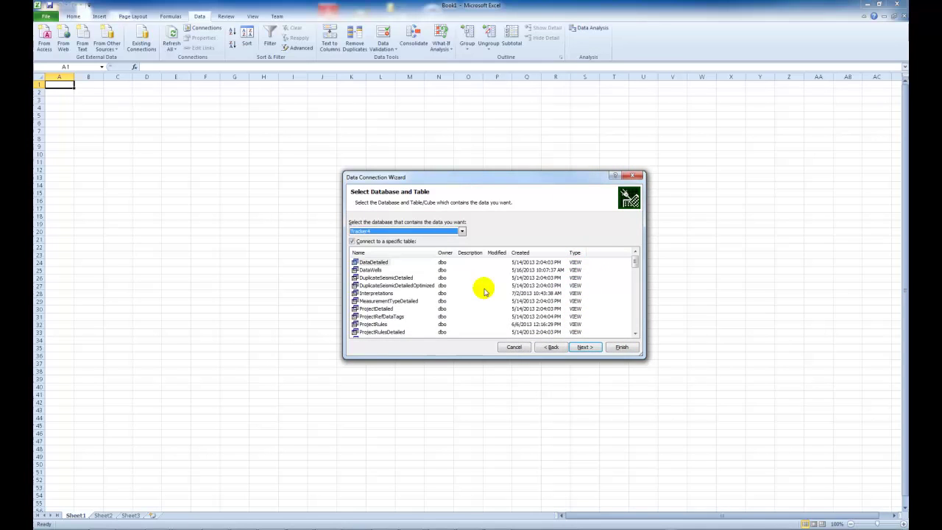
Step: Import the ProjectRefDataTags view as a table, replacing the existing connection file
click(387, 278)
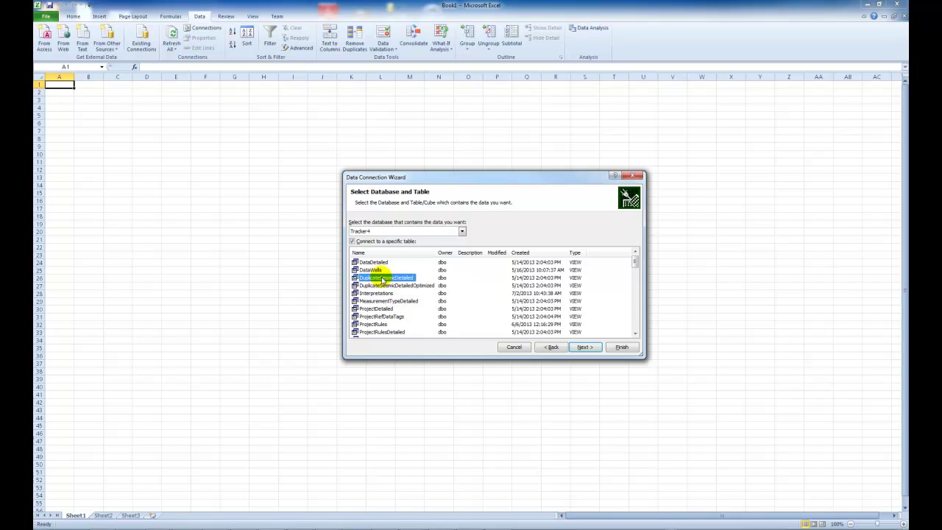
click(389, 316)
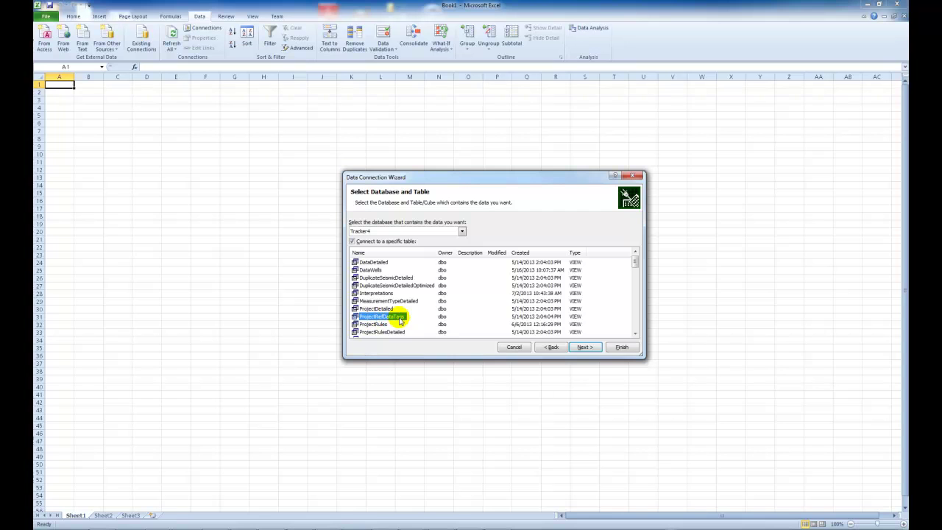
click(379, 308)
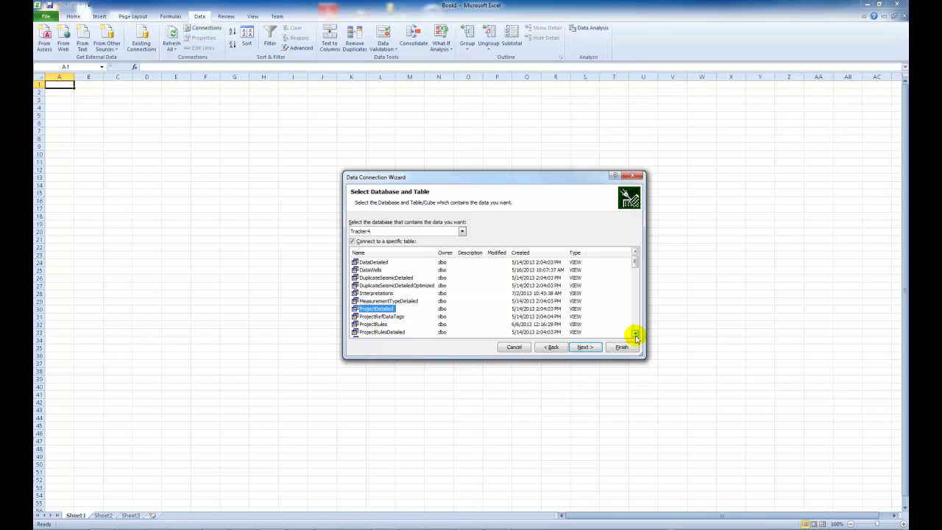
scroll(635, 333, down, 5)
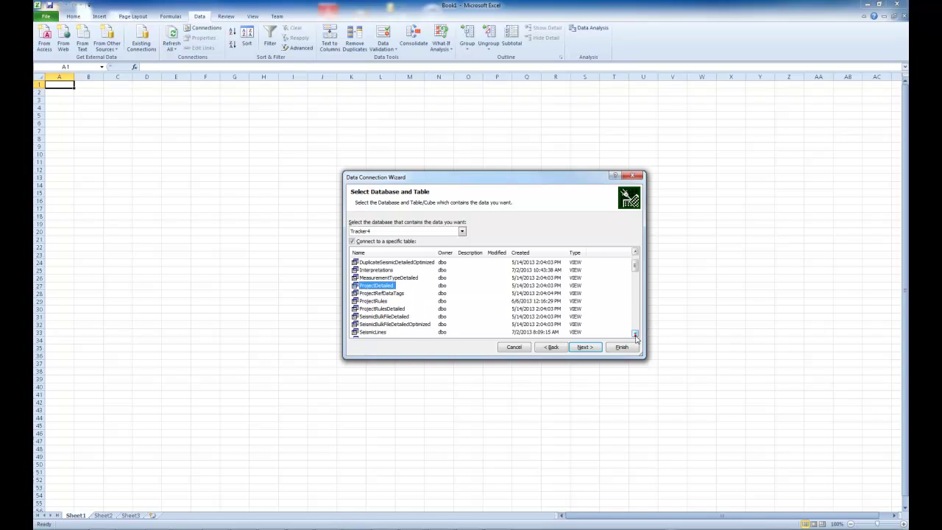
click(377, 279)
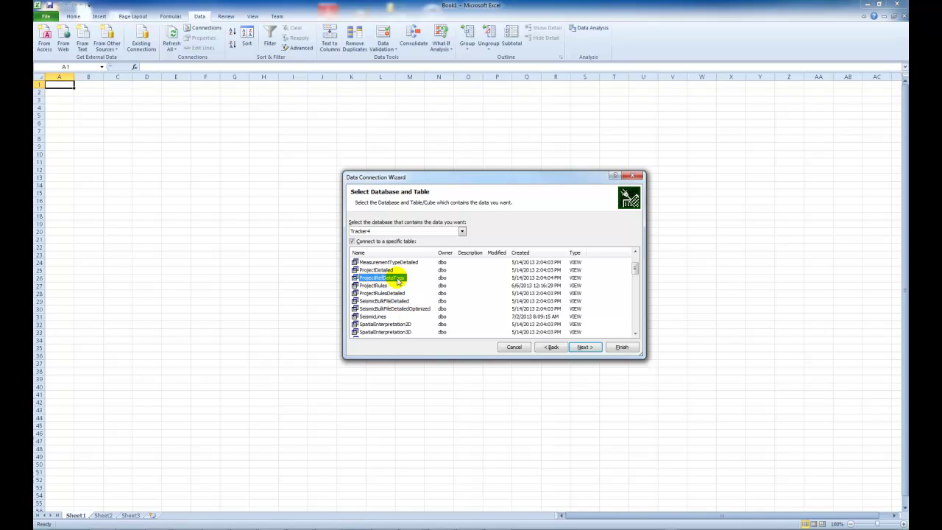
click(612, 349)
click(455, 288)
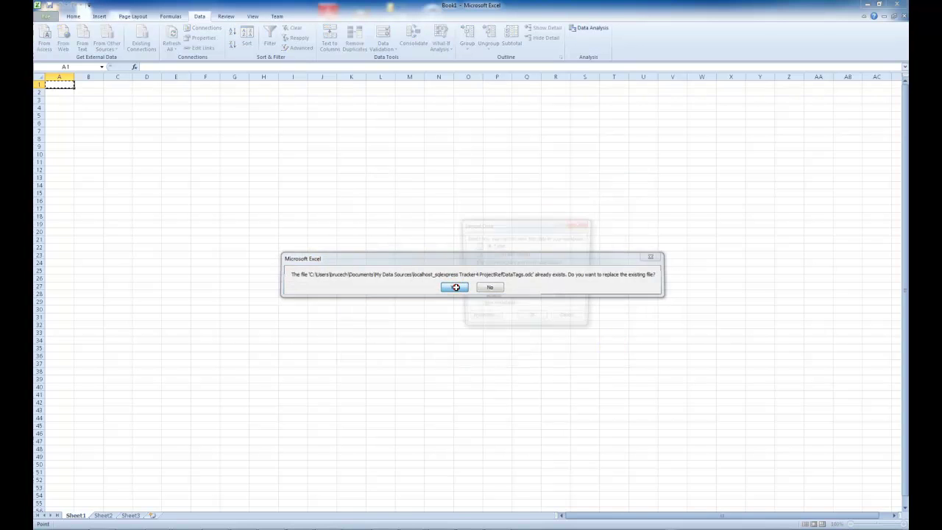
click(530, 321)
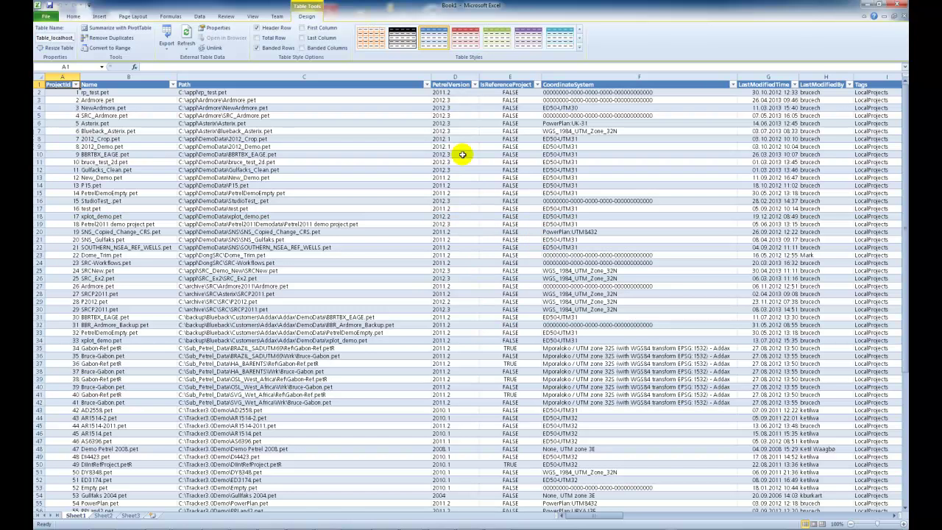
Step: Narrow the Path column, sort Name A to Z, and scroll across the columns
drag(430, 77, 306, 77)
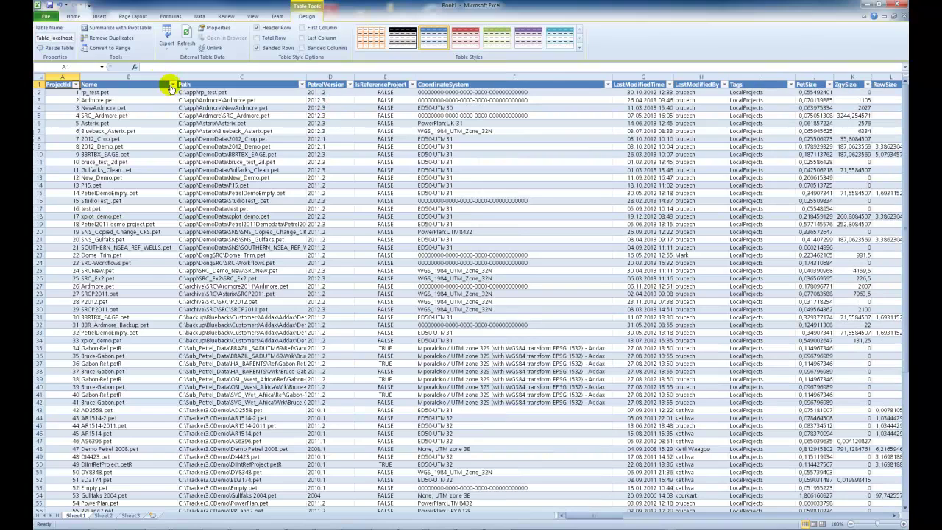
click(173, 84)
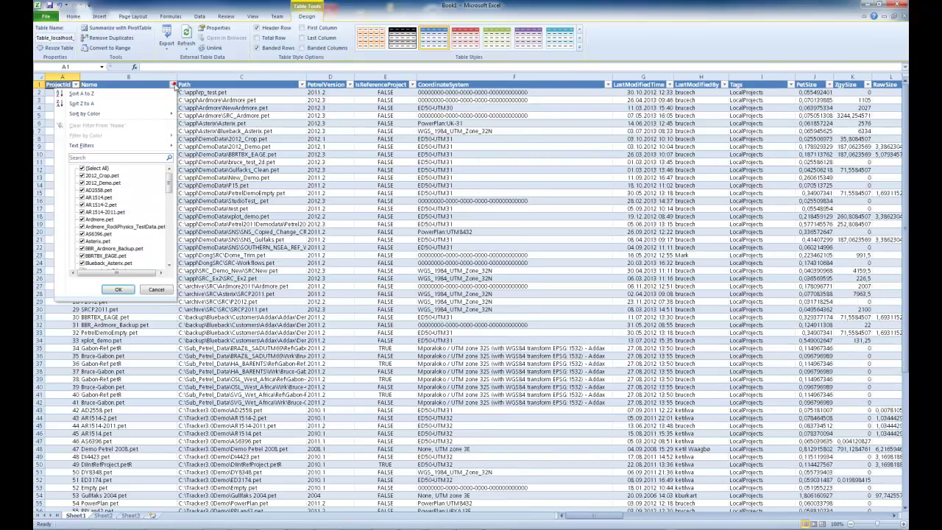
click(103, 94)
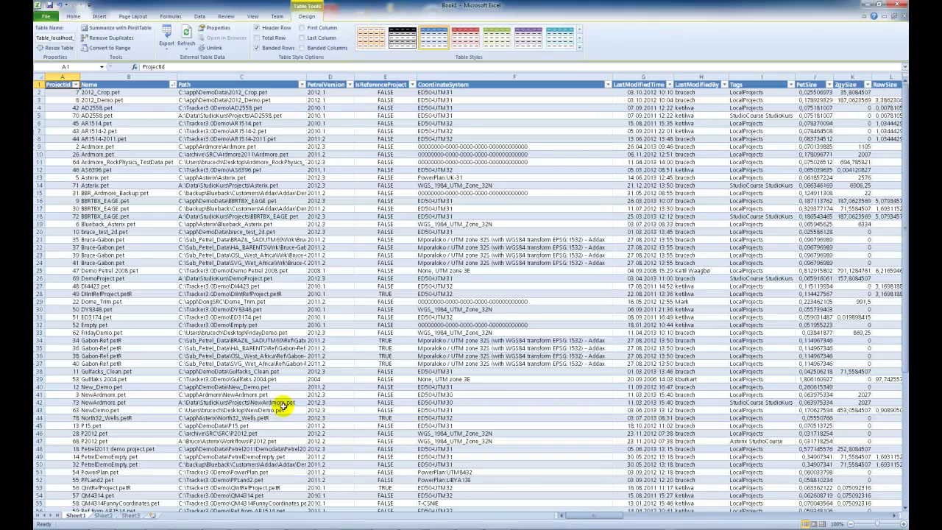
drag(602, 519, 657, 517)
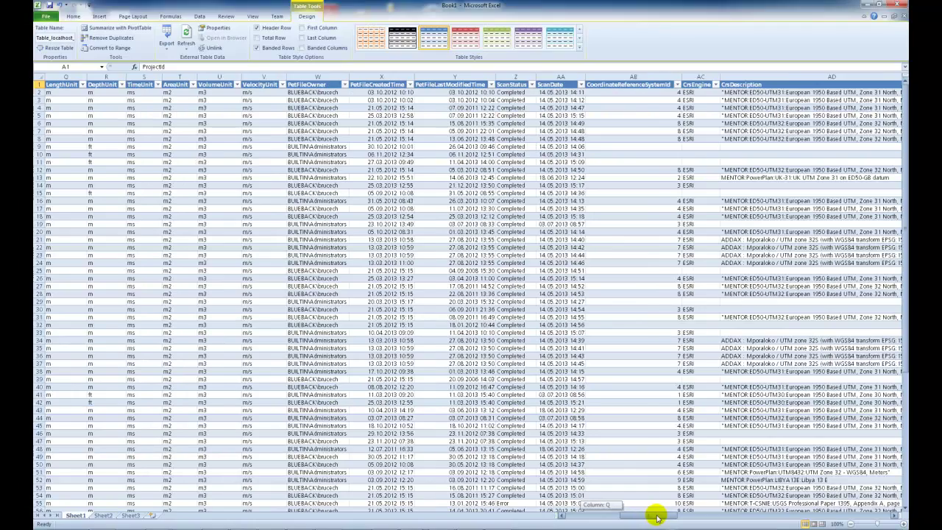
drag(657, 518, 760, 514)
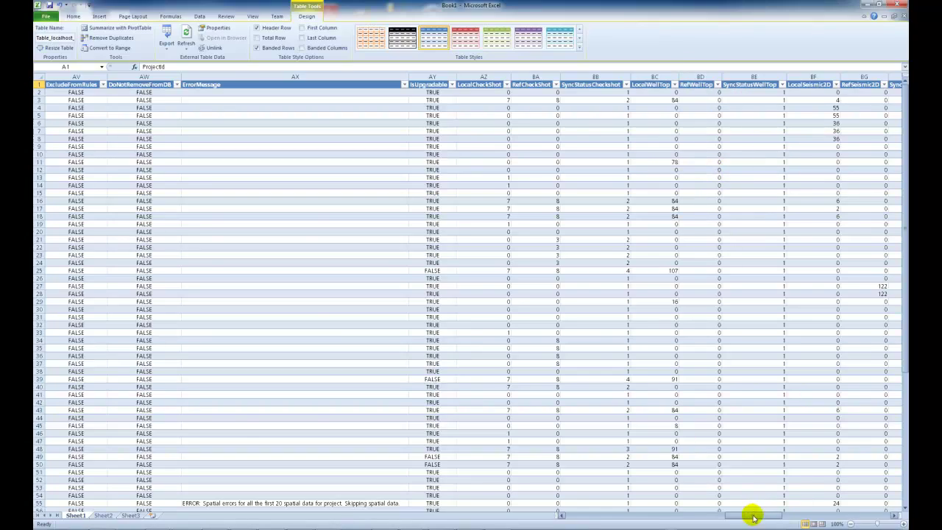
drag(751, 513, 593, 518)
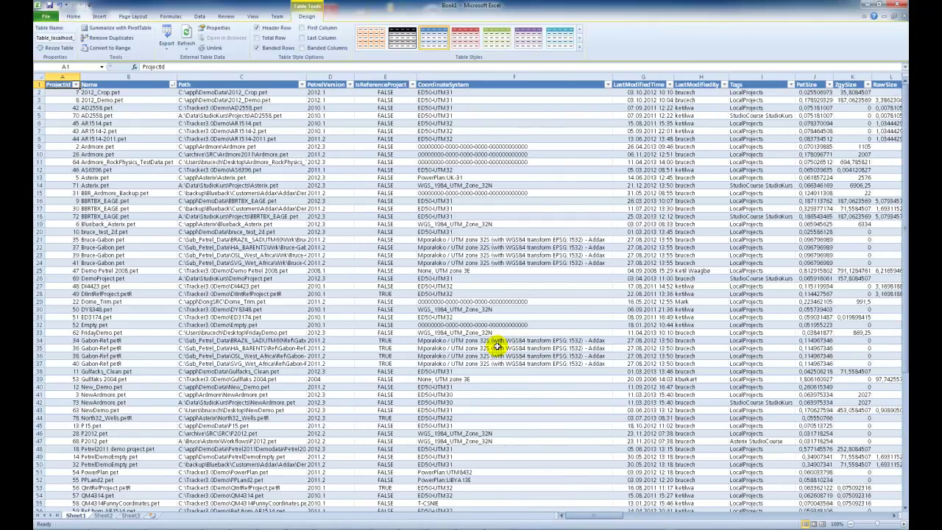
Step: Try filtering PetrelVersion to 2012.4 and 2012.3, then keep all versions
click(350, 85)
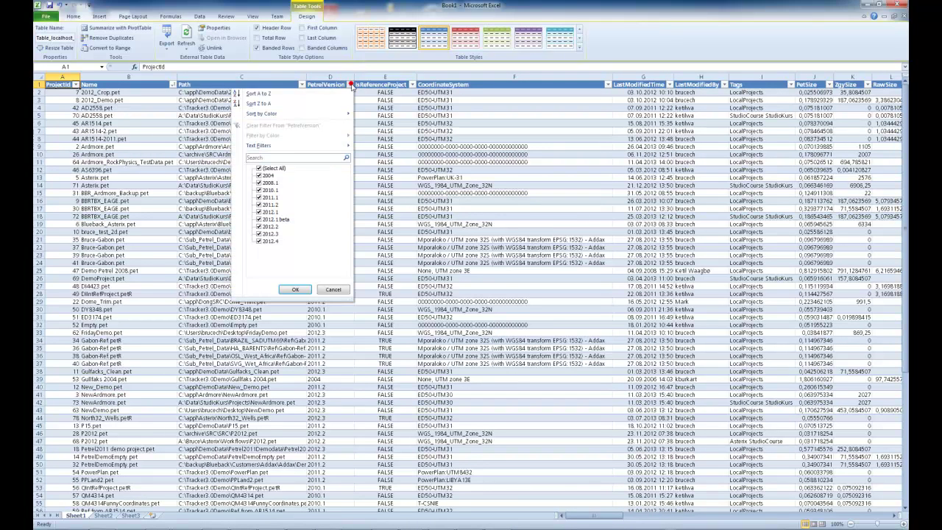
click(273, 168)
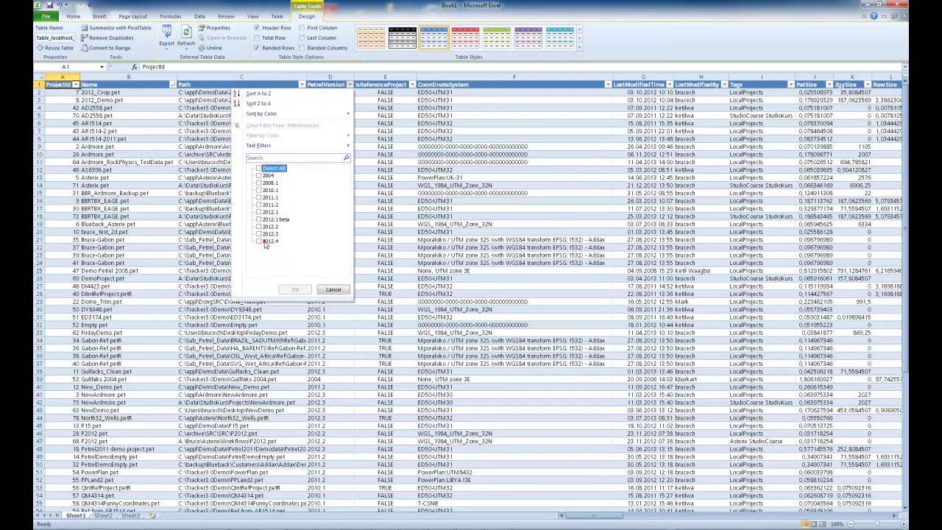
click(265, 240)
click(267, 233)
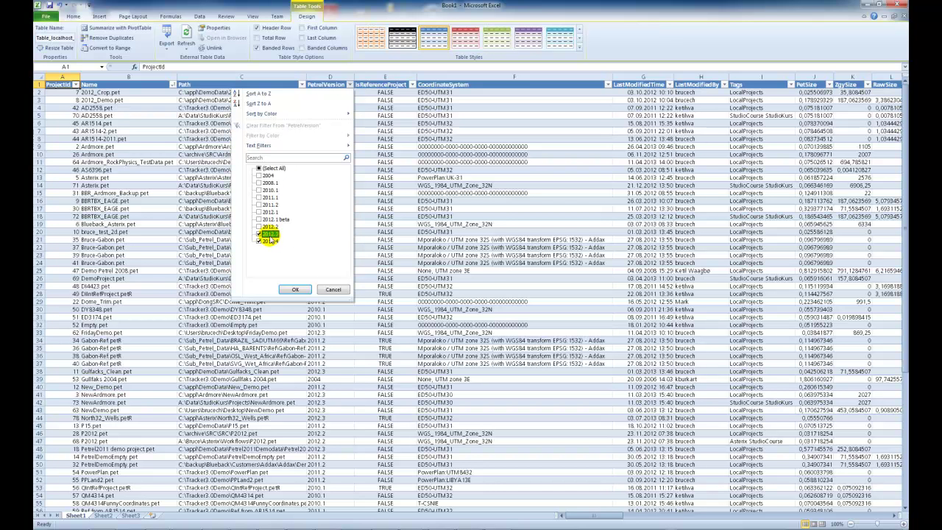
click(258, 169)
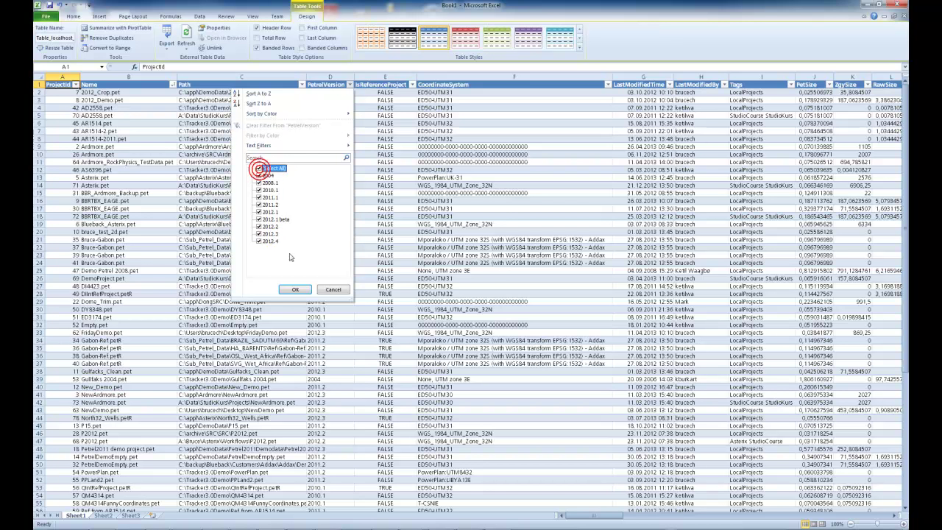
click(295, 290)
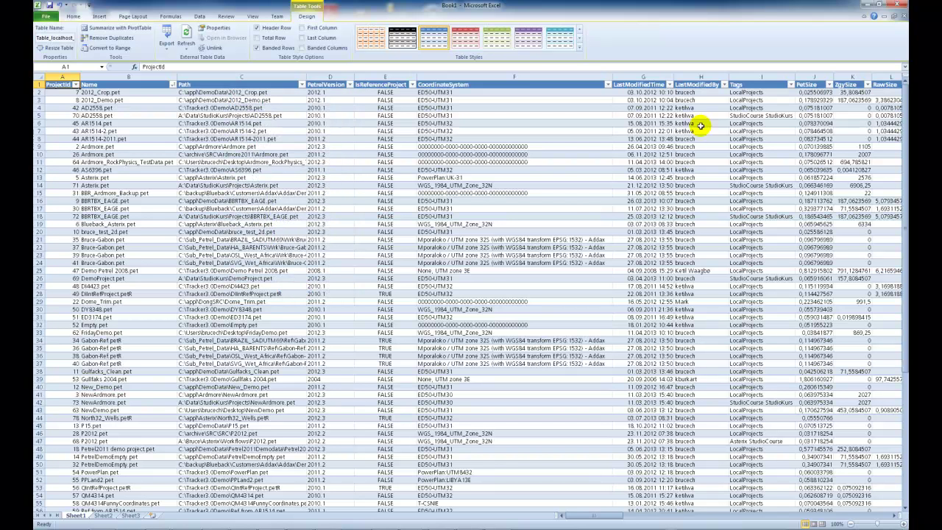
Step: Filter LastModifiedTime to exclude projects from 2011, 2008 and 2006
click(669, 85)
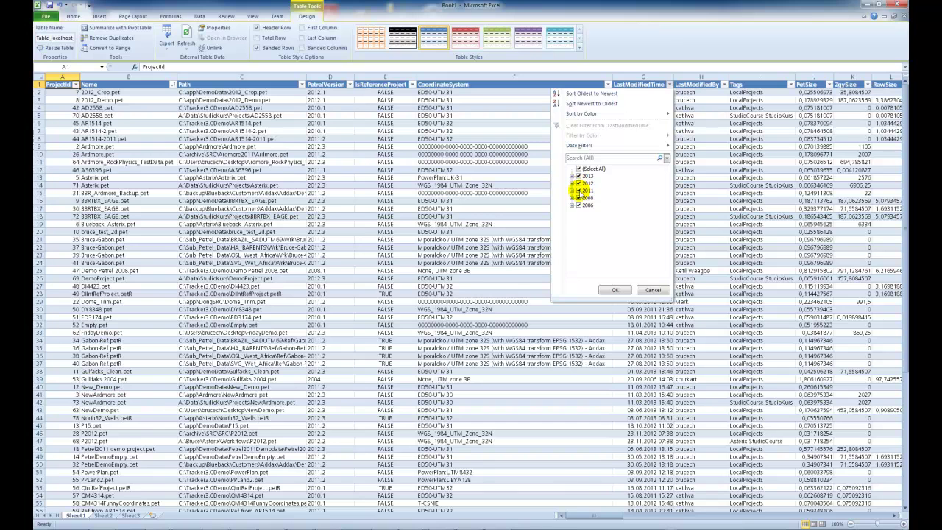
click(578, 191)
click(579, 198)
click(579, 205)
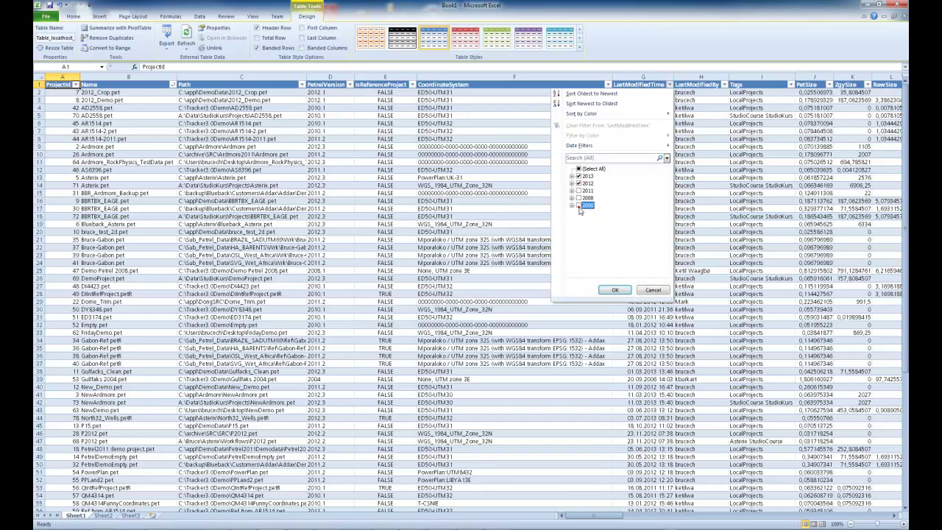
click(618, 289)
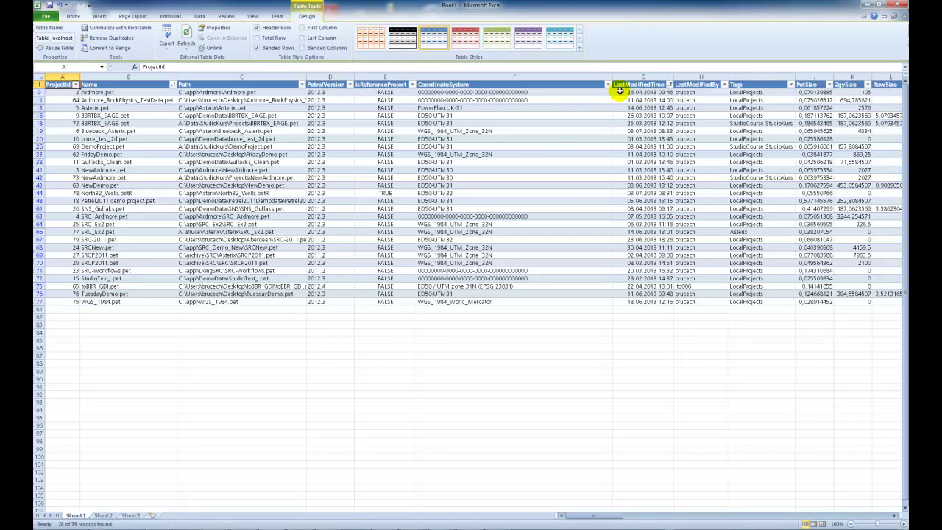
click(670, 86)
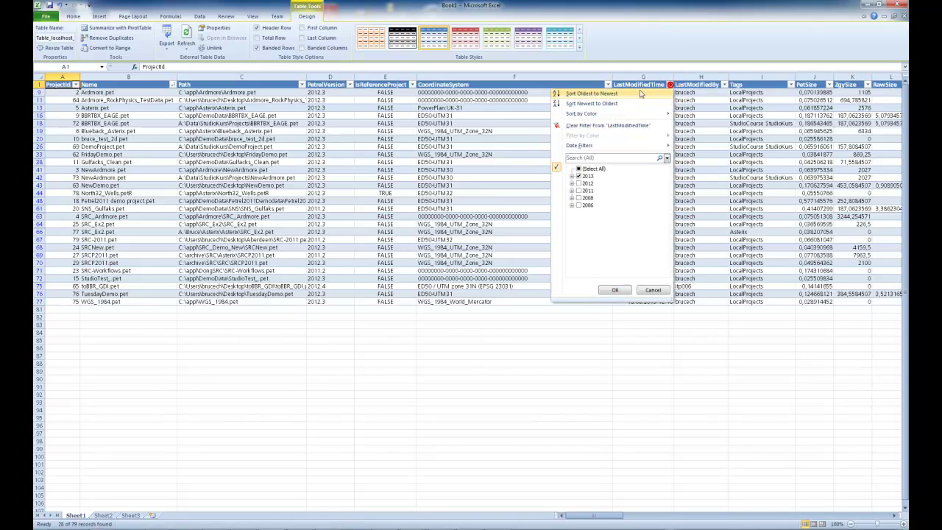
Step: Clear the LastModifiedTime filter so every project row shows again
click(595, 125)
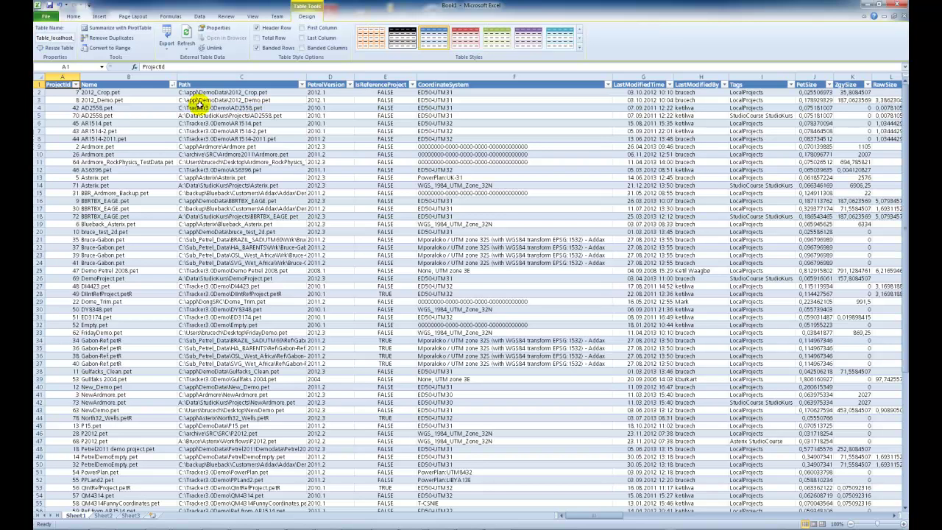
click(172, 84)
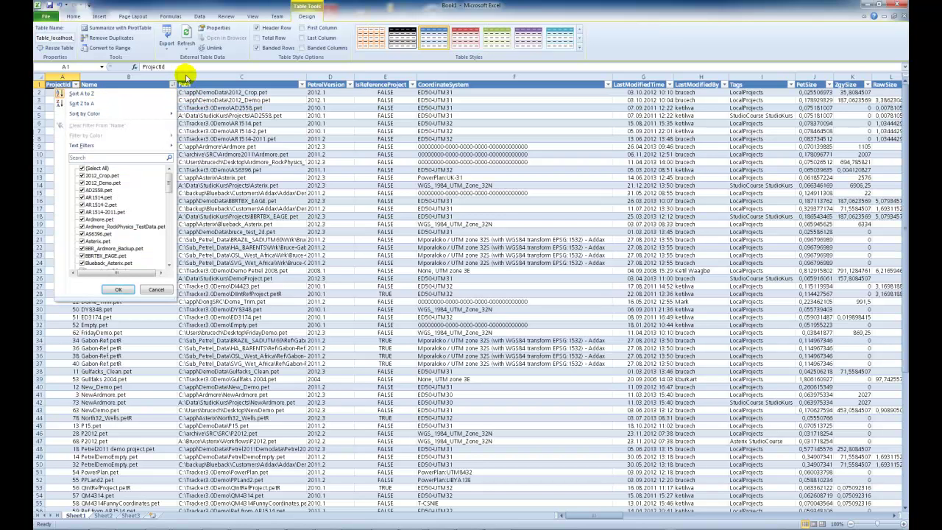
key(Escape)
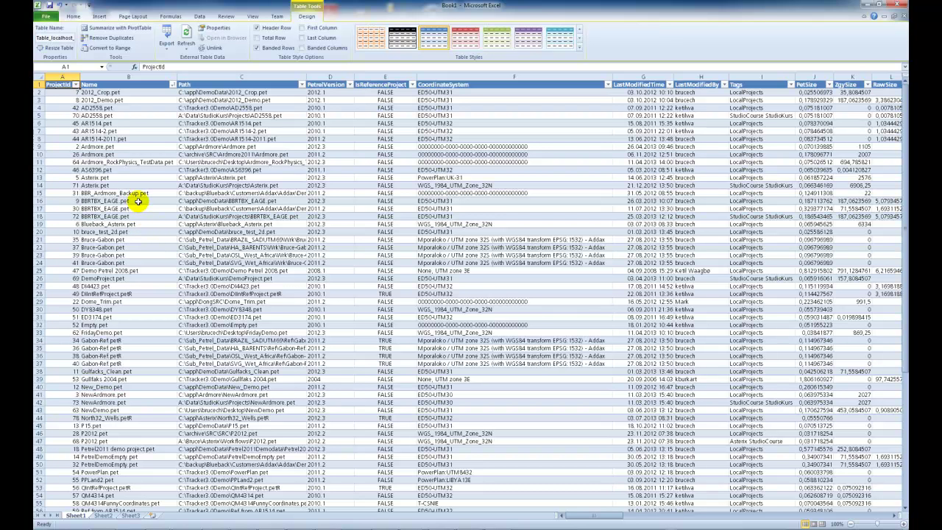
Step: Select the BBRTBX_EAGE.pet entries and rows 16 and 18 to compare them
drag(138, 201, 132, 216)
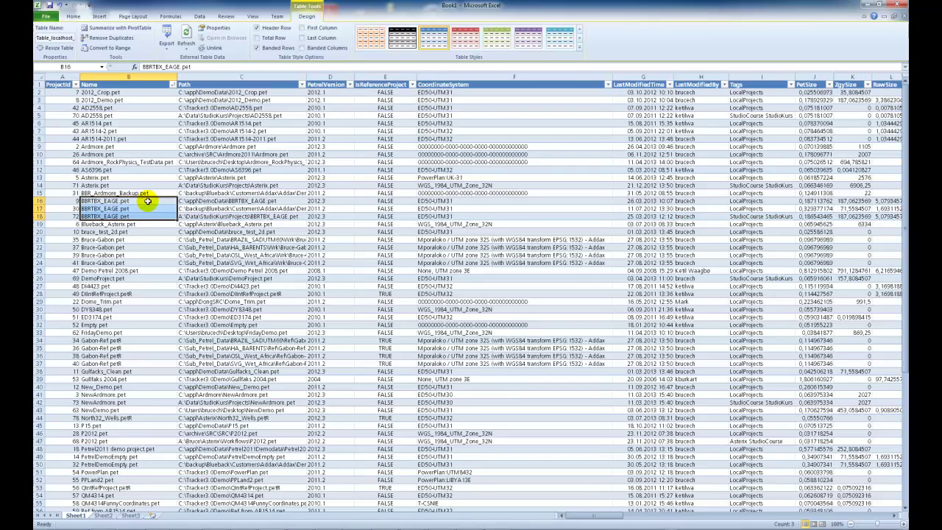
click(191, 201)
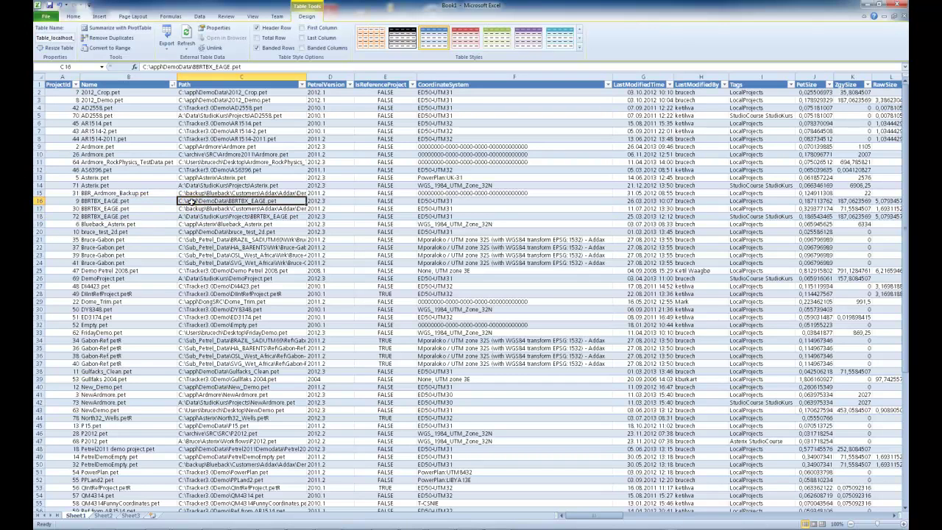
drag(318, 201, 430, 200)
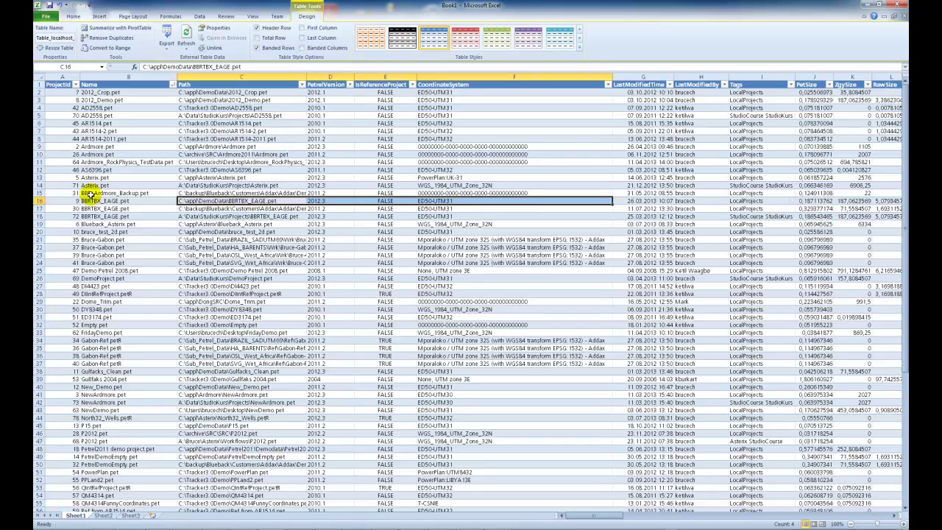
click(42, 201)
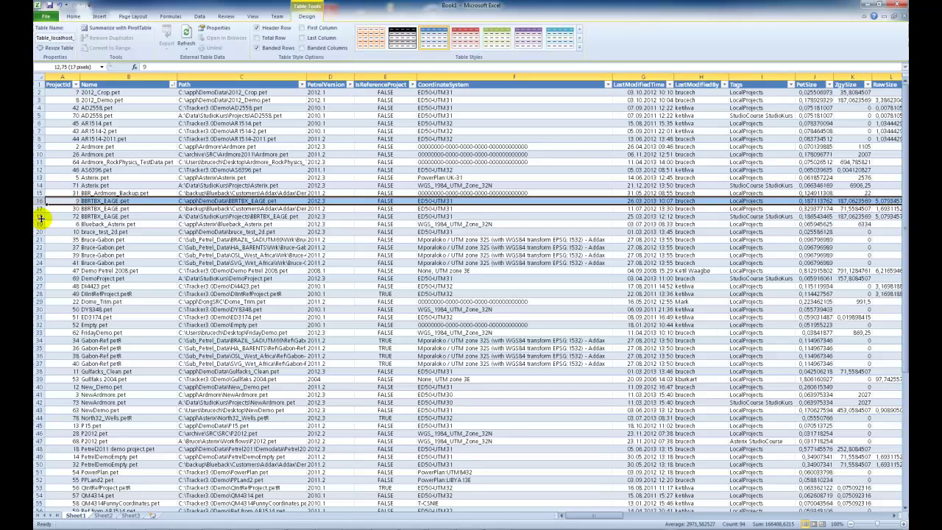
ctrl+click(38, 215)
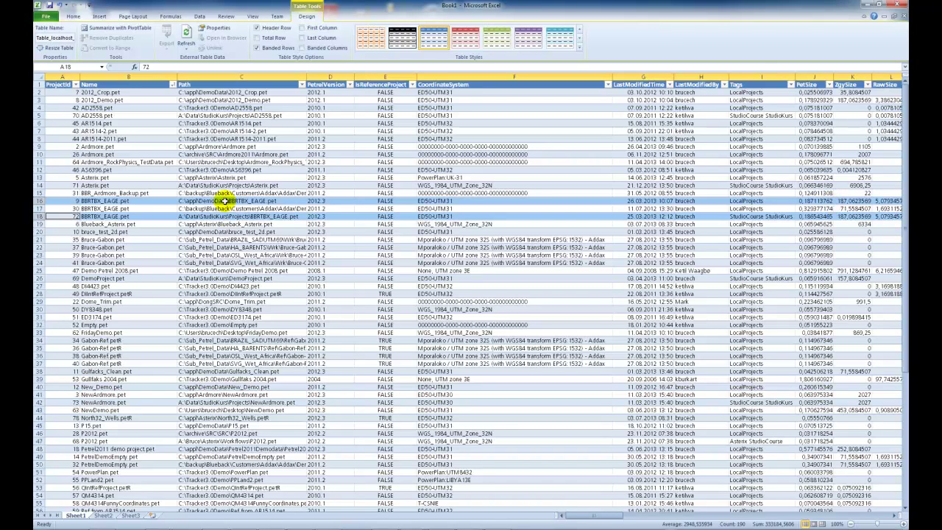
Step: Highlight duplicate values in the Name column in red with conditional formatting
click(143, 76)
click(78, 17)
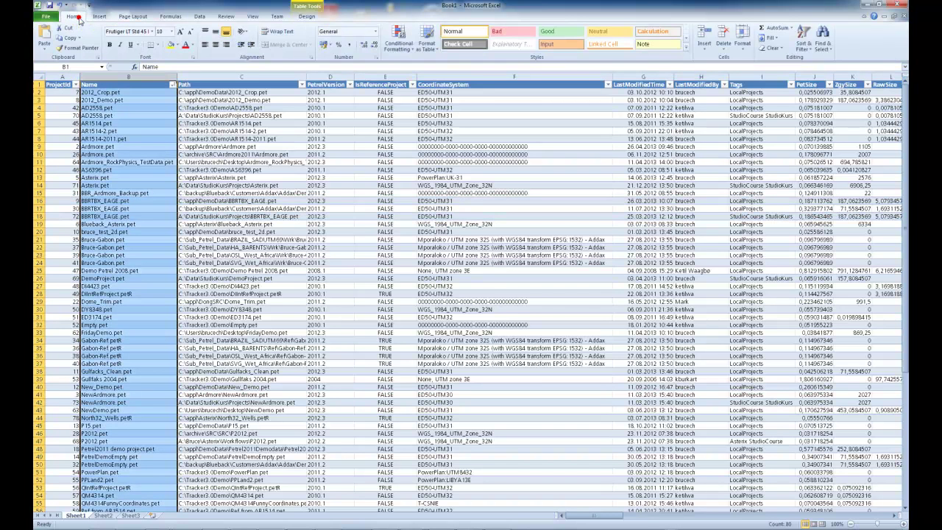
click(398, 38)
mouse_move(415, 64)
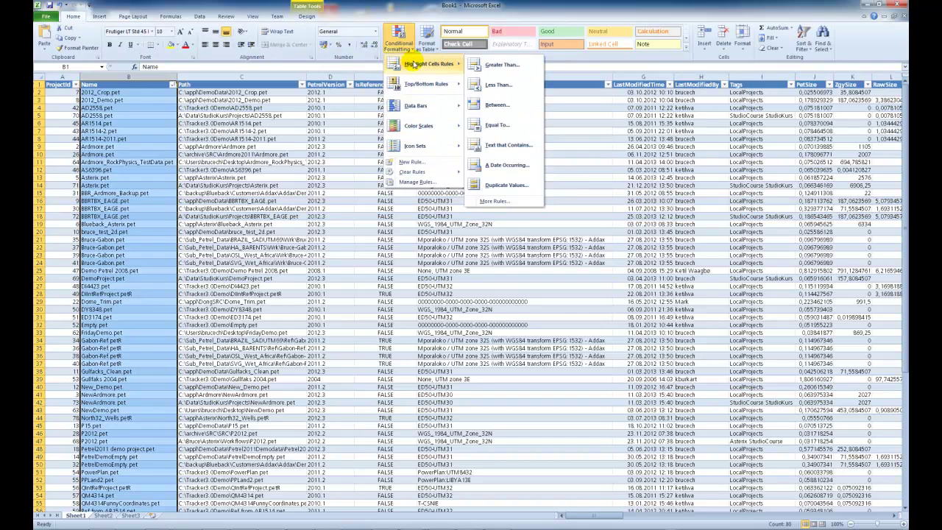
click(503, 186)
click(546, 302)
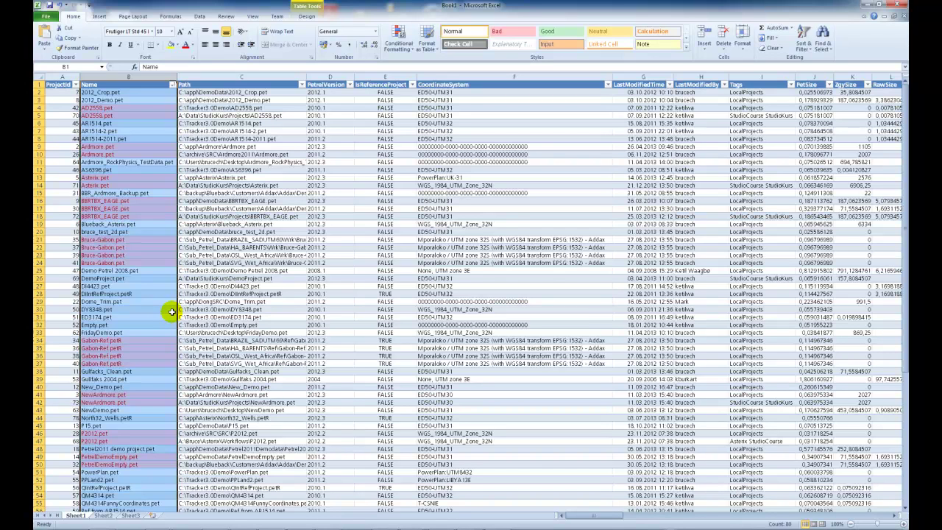
Step: Filter Name by the highlighted cell colour to show only duplicate projects
click(174, 85)
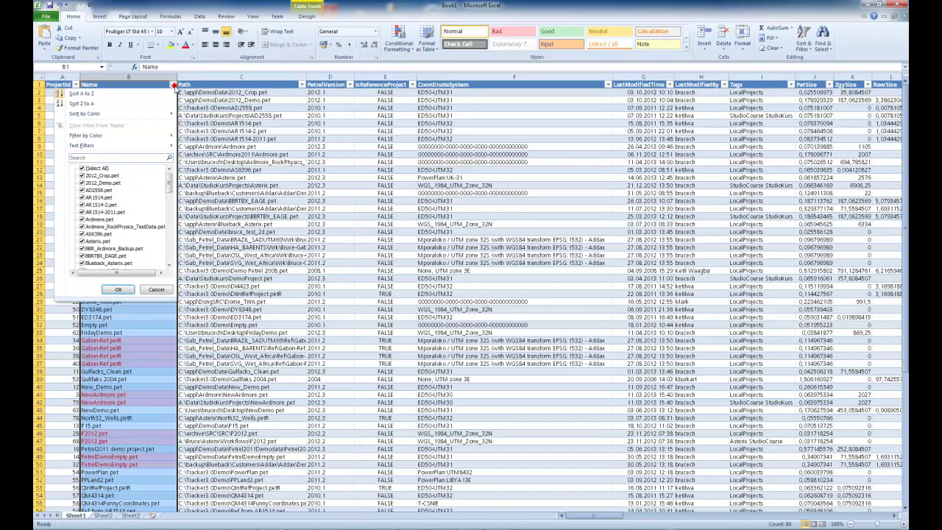
mouse_move(152, 136)
click(206, 146)
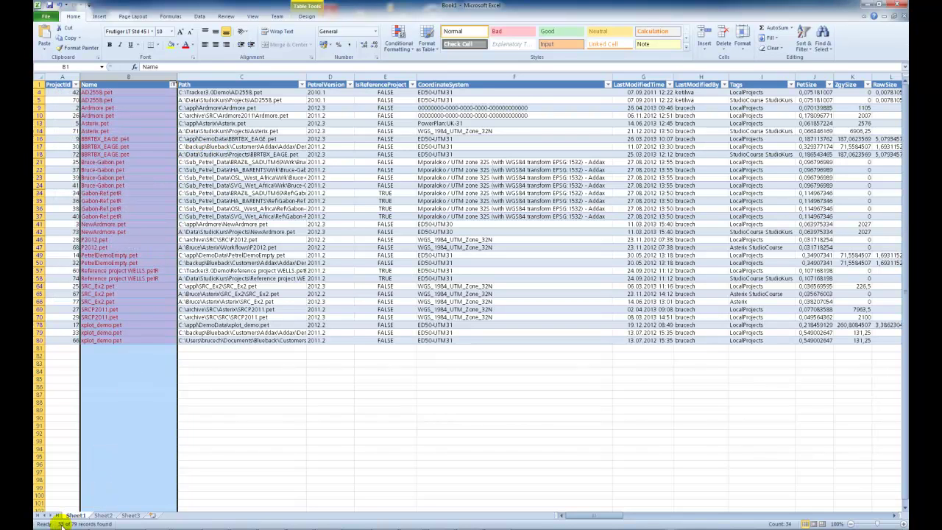
drag(131, 339, 120, 87)
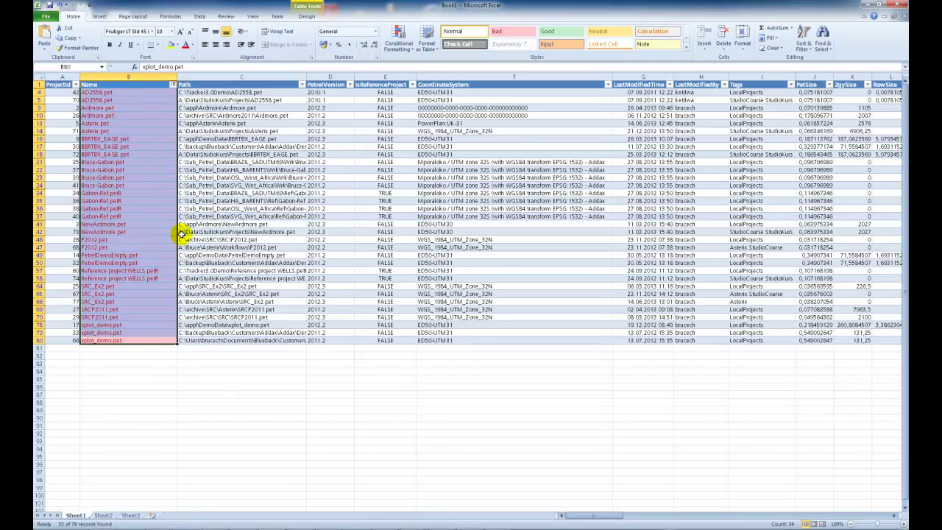
Step: Clear the Name colour filter and summarize the table in a PivotTable on a new worksheet
click(173, 86)
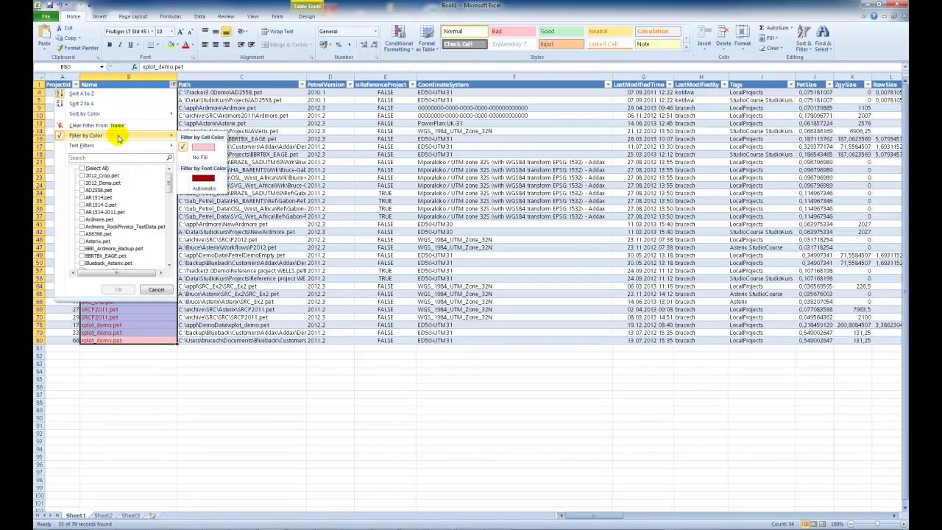
click(117, 126)
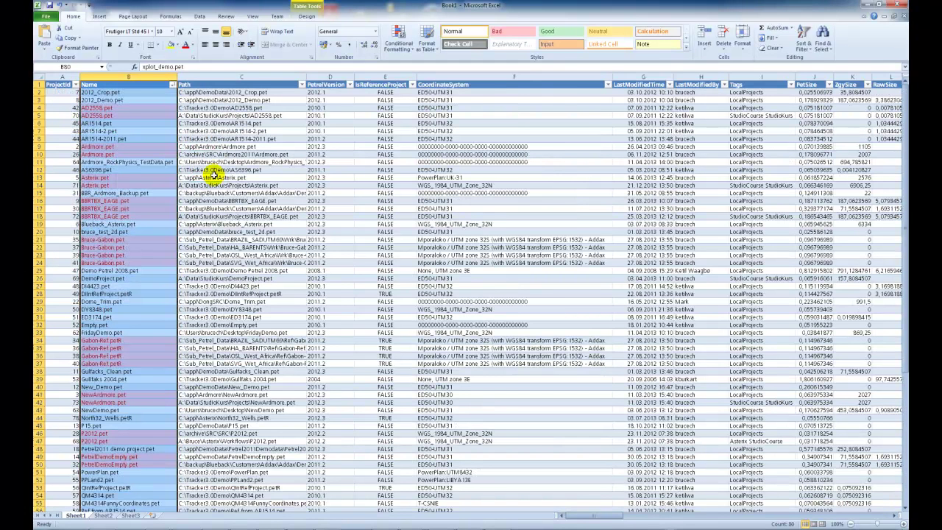
click(307, 16)
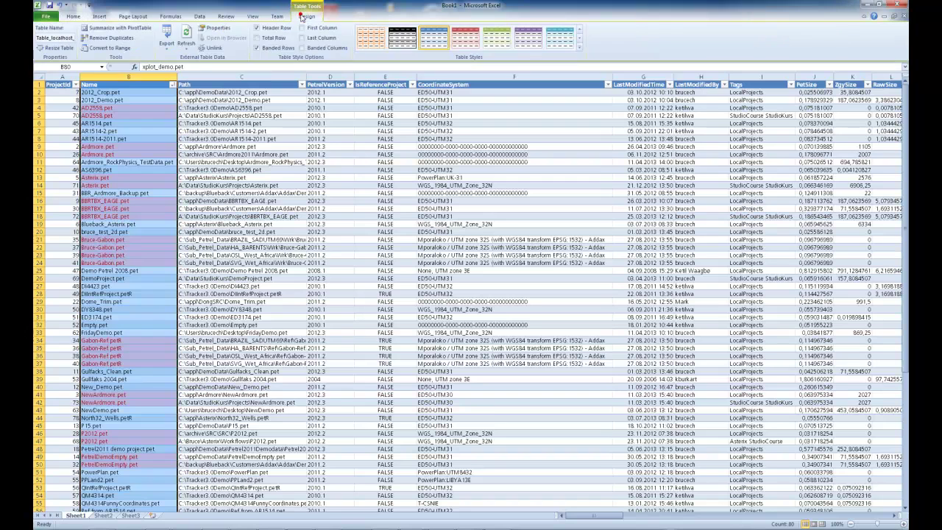
click(120, 27)
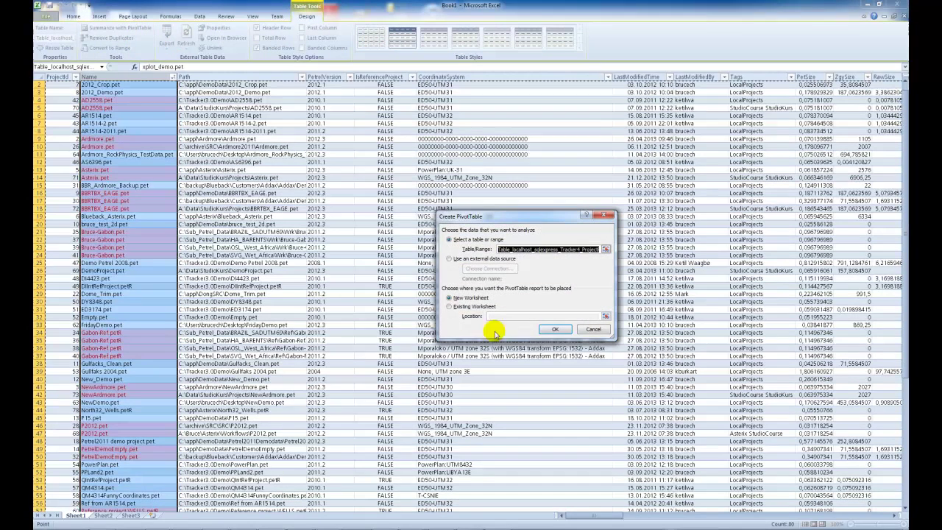
click(555, 329)
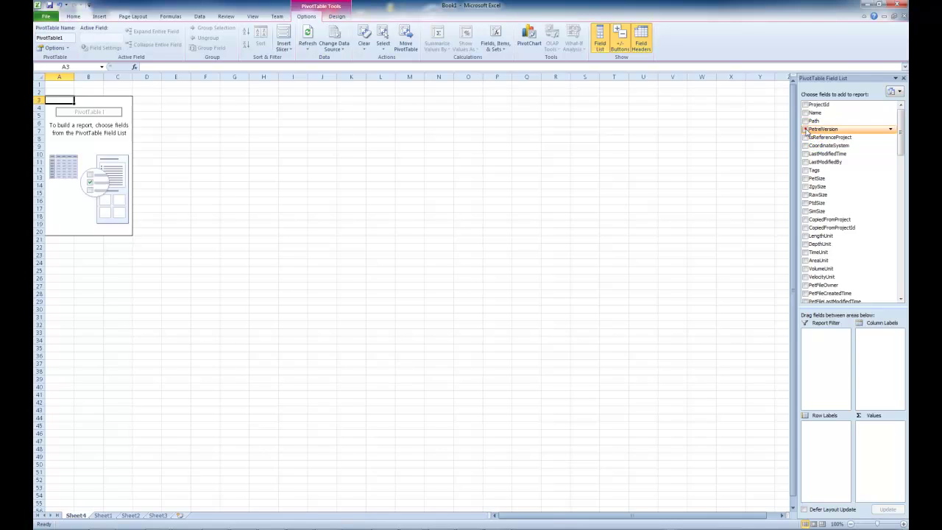
Step: Lay out the pivot with PetrelVersion as rows and Count of ProjectId as values
click(806, 130)
click(807, 105)
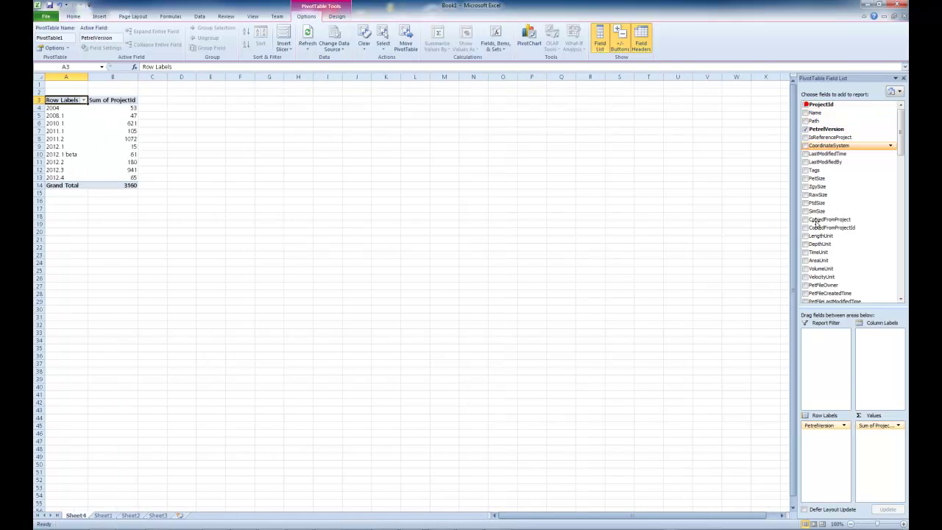
click(897, 426)
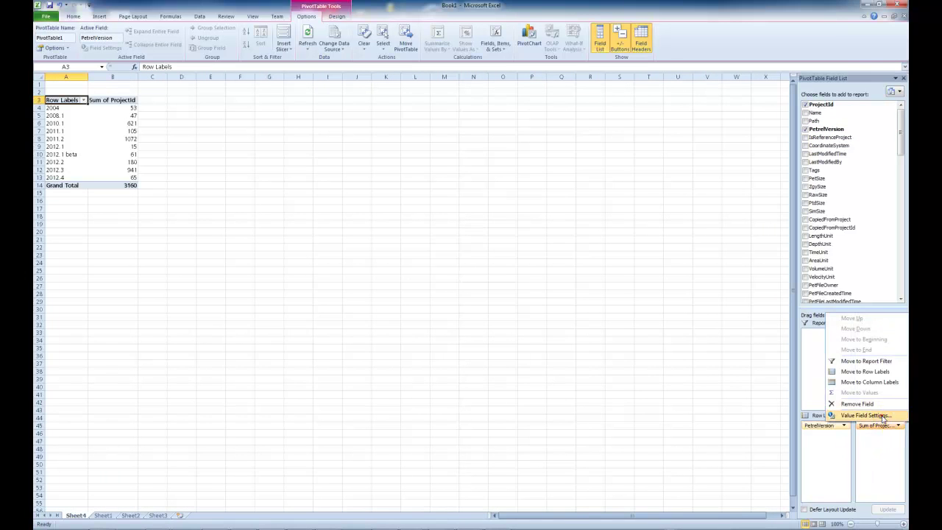
click(873, 414)
click(462, 289)
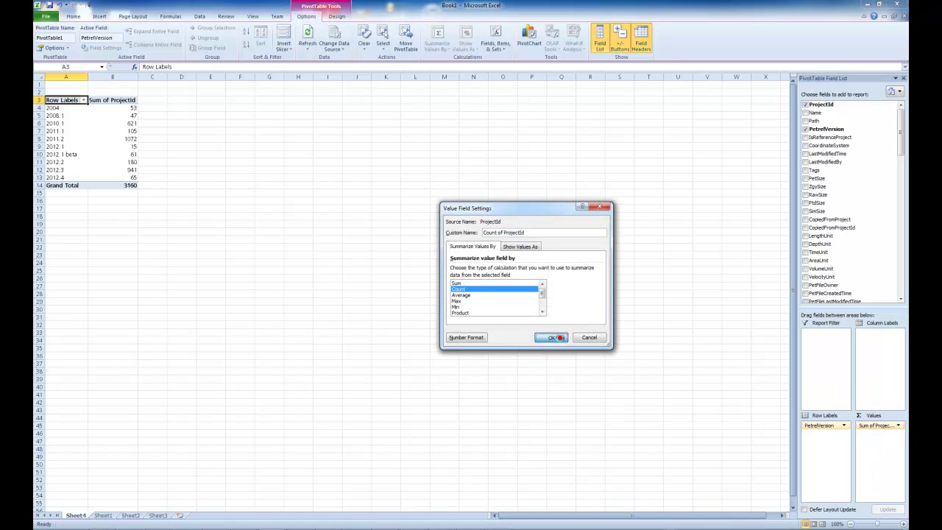
click(560, 337)
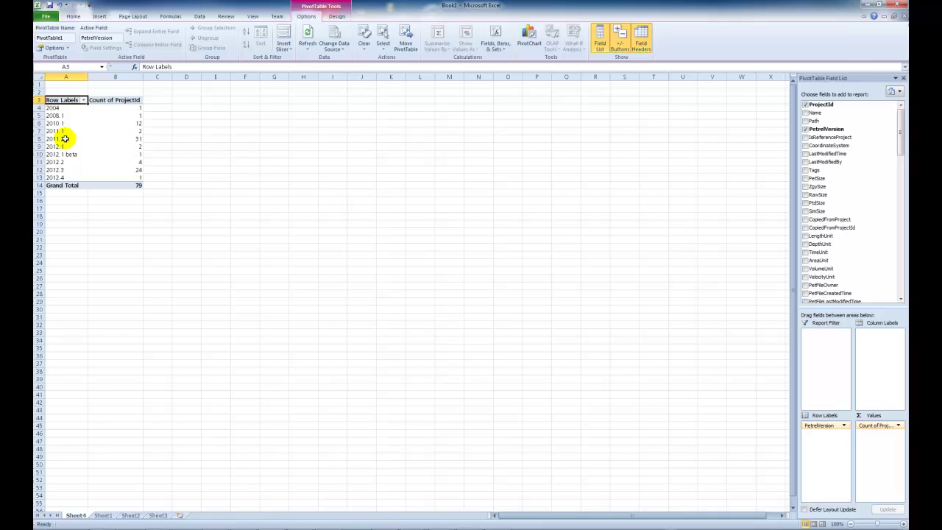
Step: Insert a 3-D Pie PivotChart of the project counts
click(529, 39)
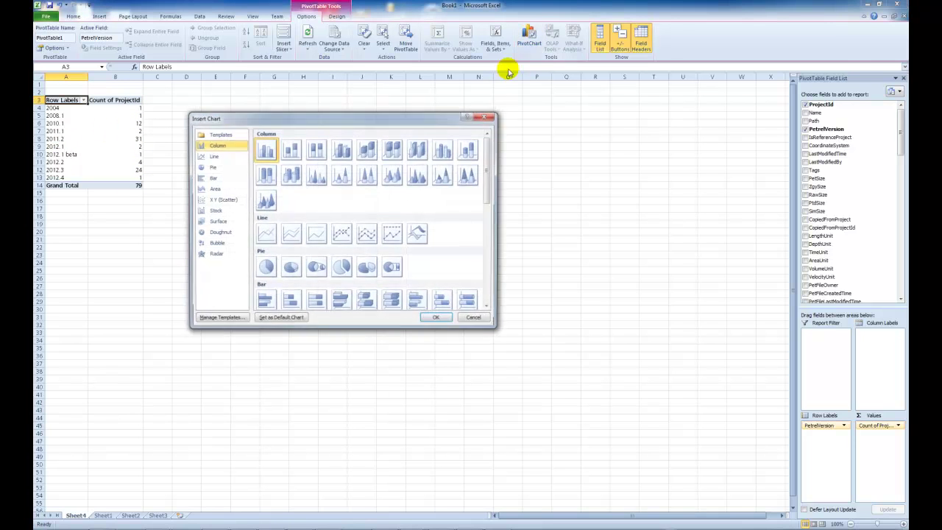
click(290, 268)
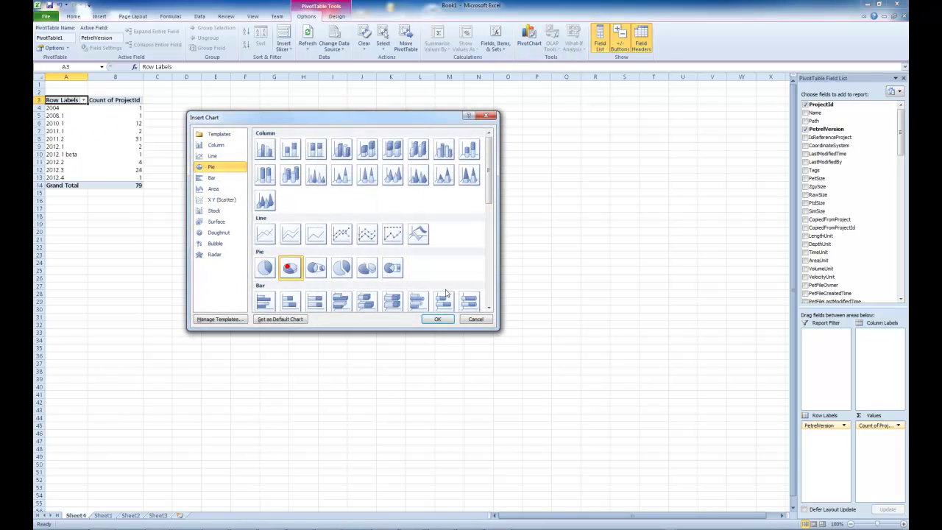
click(438, 319)
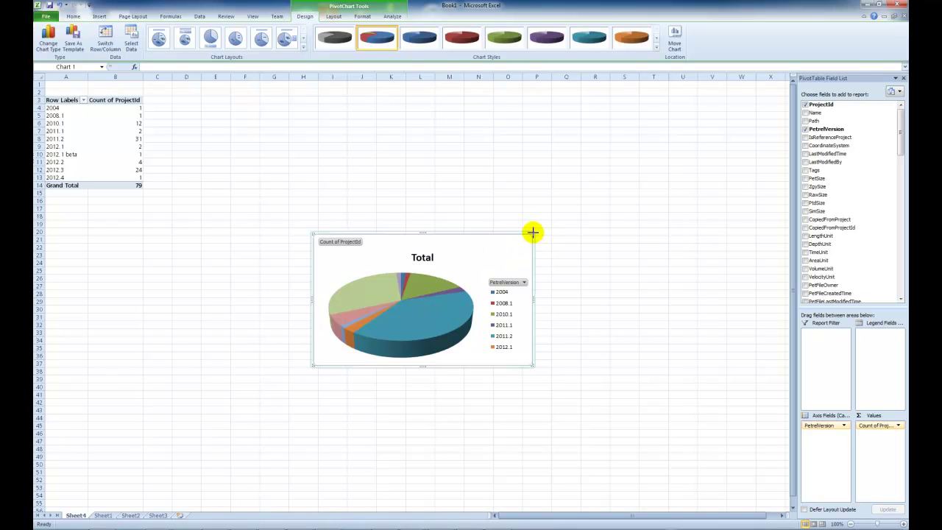
Step: Enlarge the pie chart and add data labels showing each slice's count
drag(533, 232, 574, 209)
click(468, 286)
right_click(468, 286)
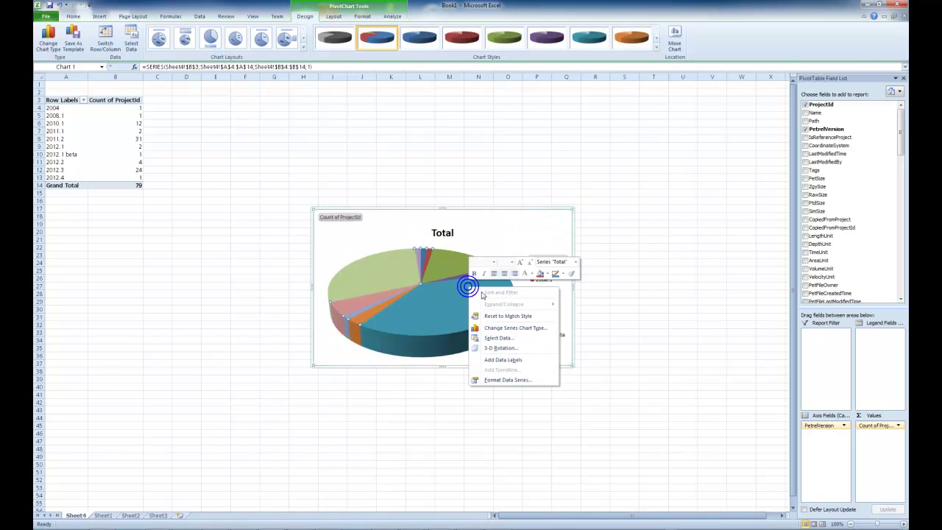
click(503, 359)
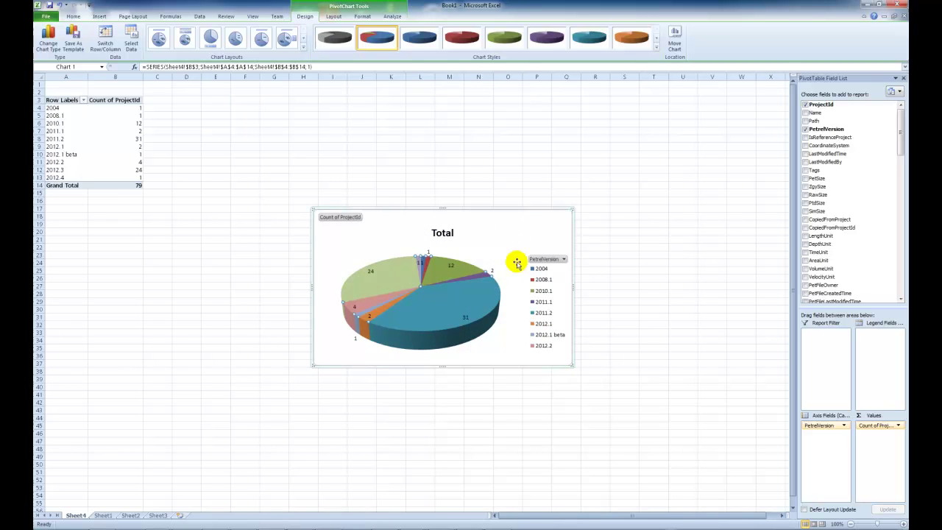
click(517, 264)
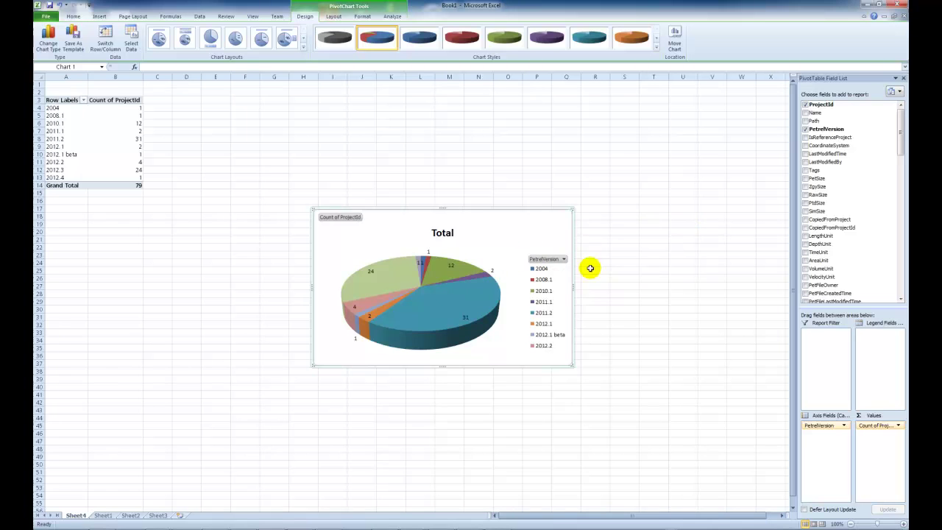
Step: Swap the pivot grouping from PetrelVersion to CoordinateSystem and delete the pie chart
click(807, 129)
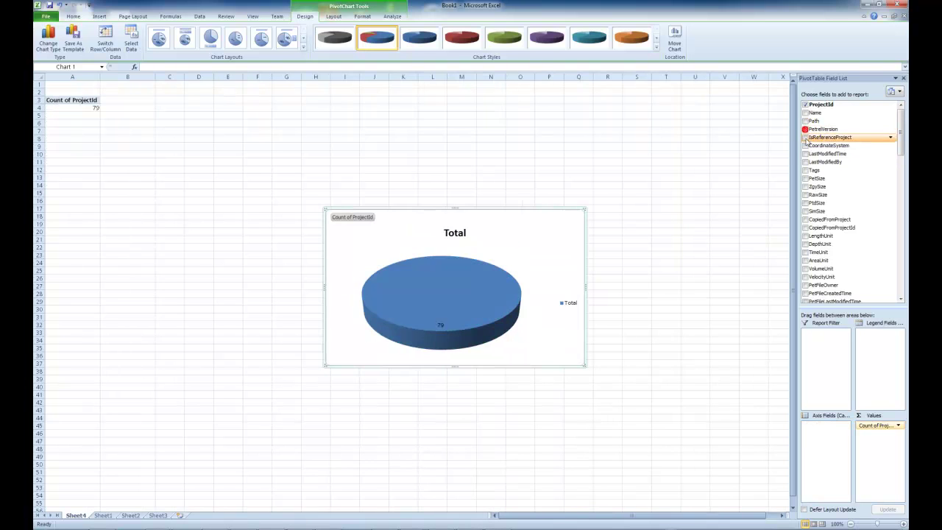
click(806, 145)
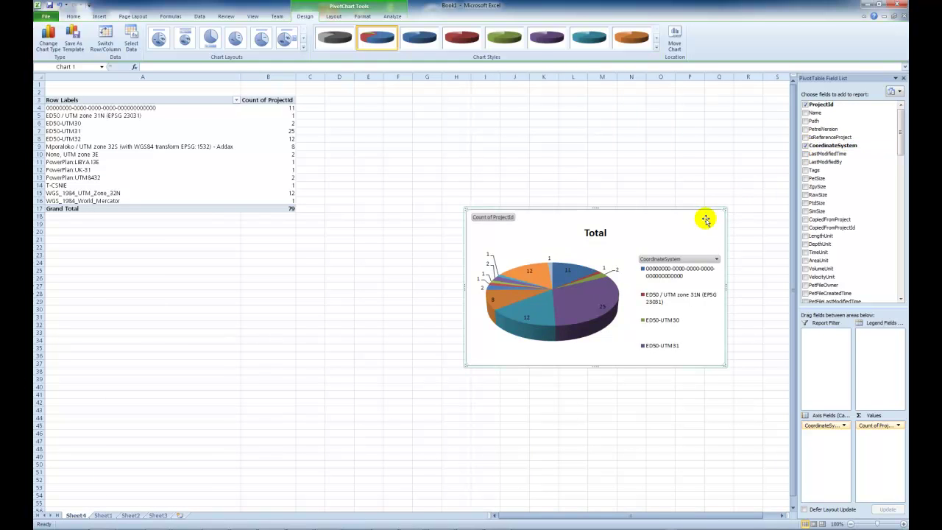
key(Delete)
Step: Lay out PetrelVersion as pivot rows with CoordinateSystem moved to Column Labels
click(807, 146)
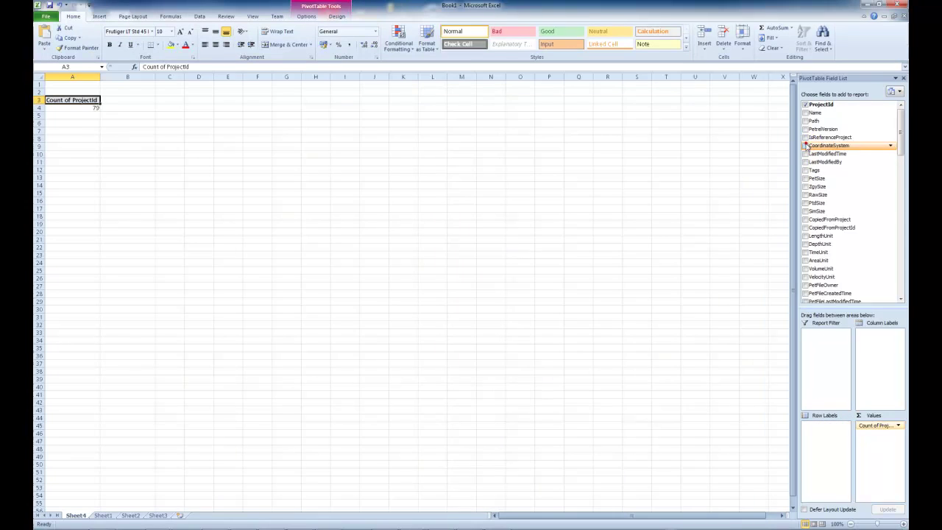
click(805, 130)
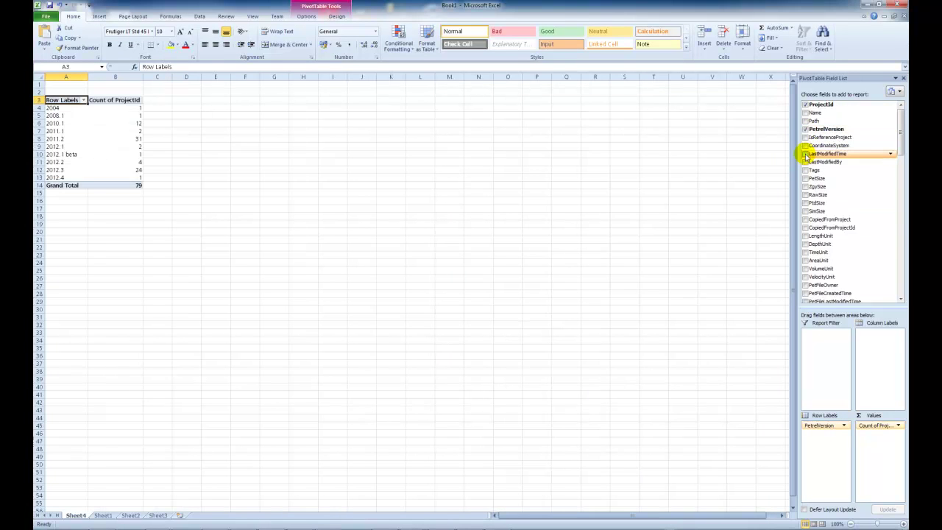
click(806, 146)
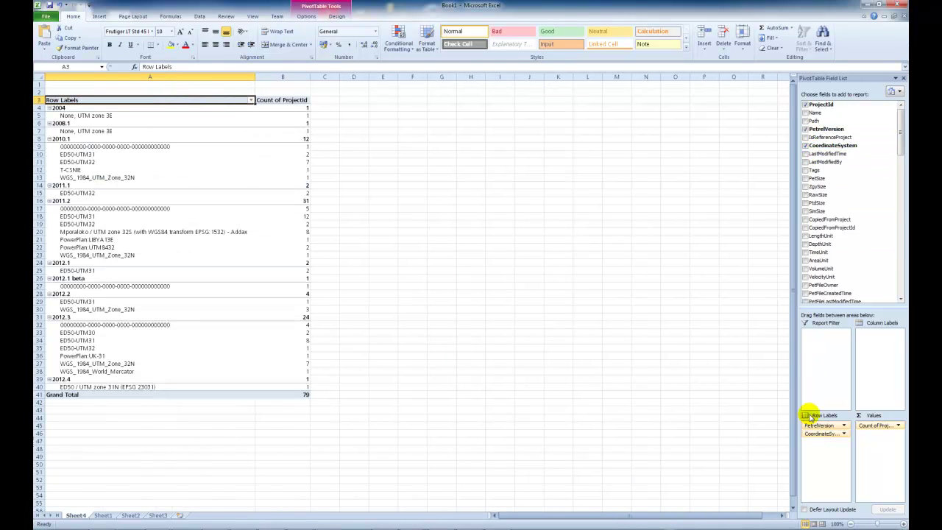
drag(825, 435, 879, 362)
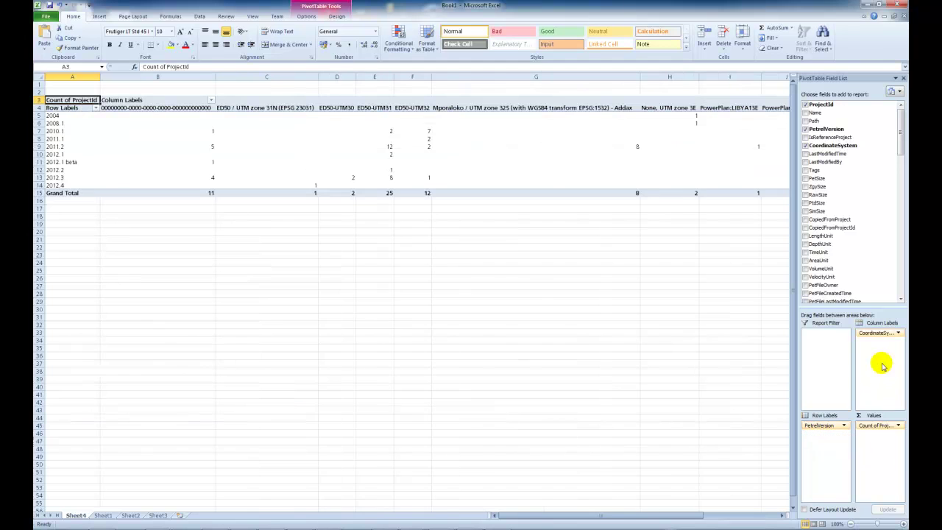
click(346, 169)
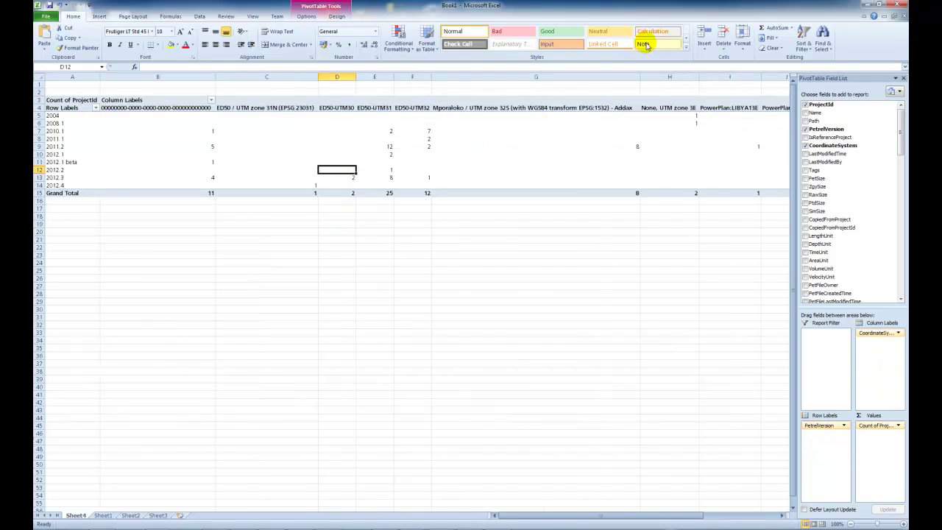
click(308, 18)
Step: Insert a Stacked Column pivot chart and drag its corners to enlarge it
click(524, 33)
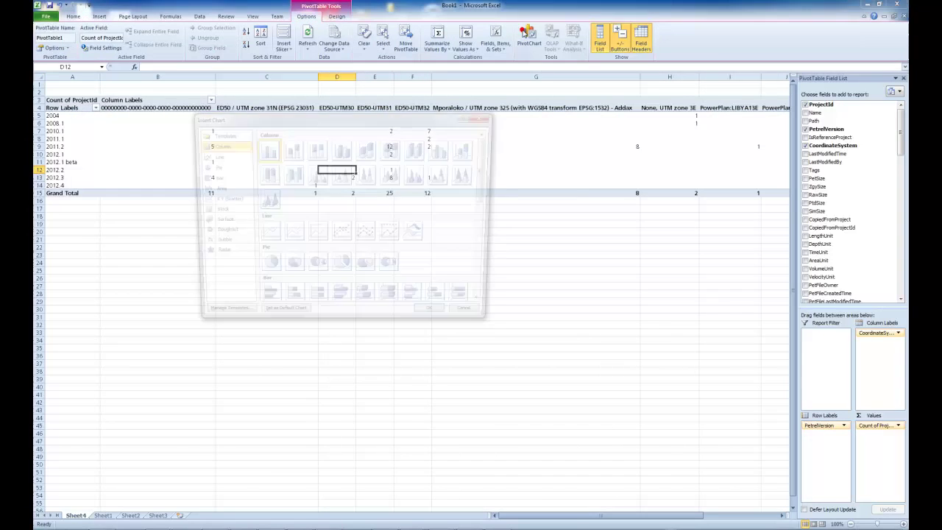
click(291, 152)
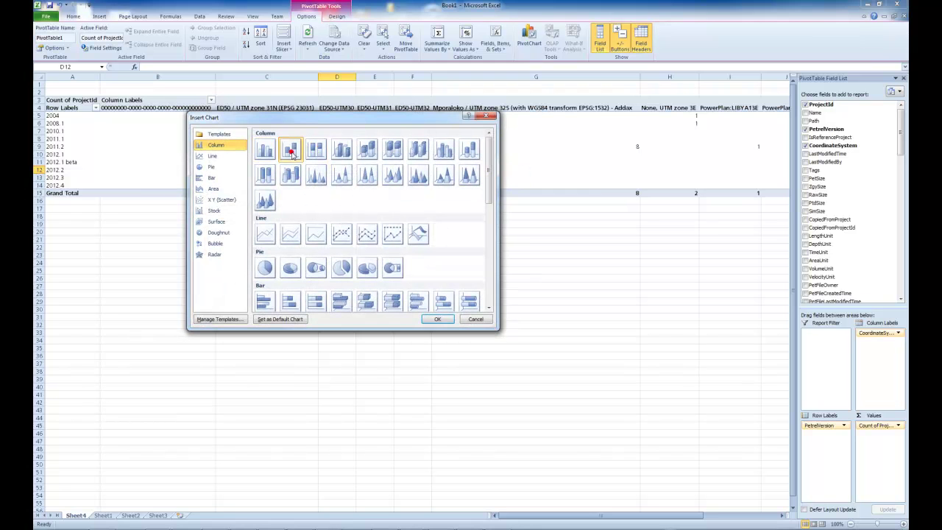
click(439, 320)
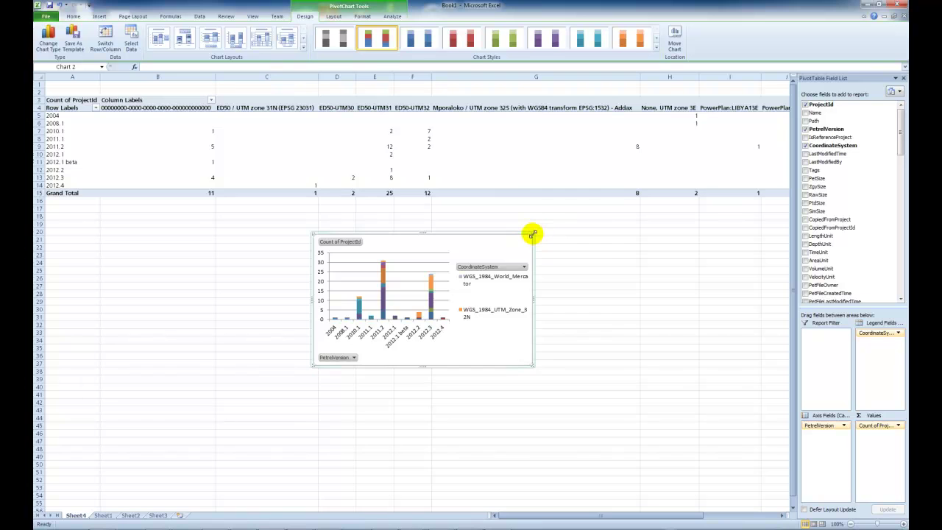
drag(533, 234, 608, 194)
drag(605, 363, 677, 415)
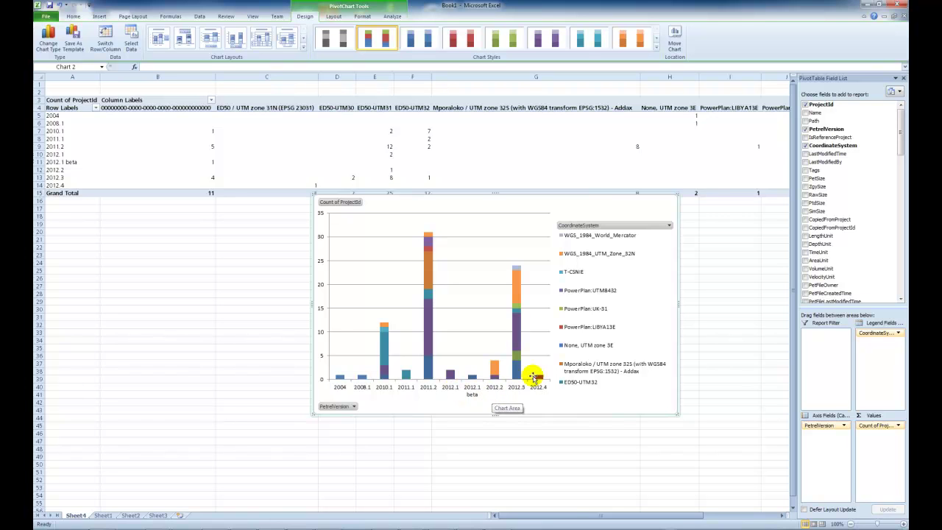
Step: Remove the PetrelVersion axis field and add PetFileOwner as the pivot rows
click(664, 263)
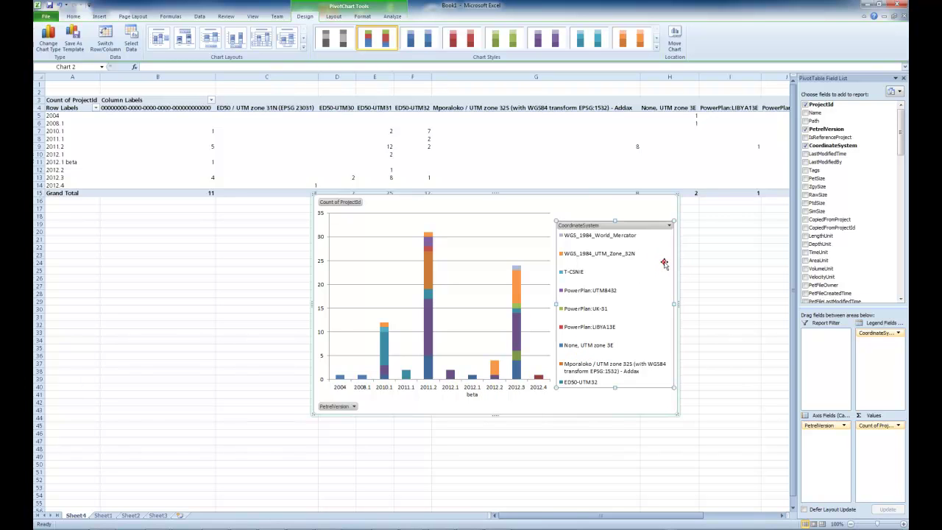
click(842, 428)
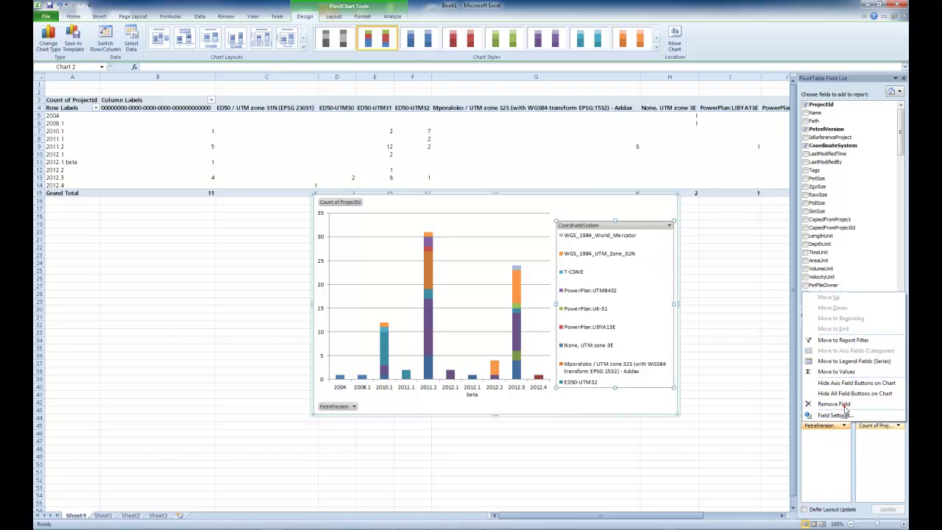
click(828, 401)
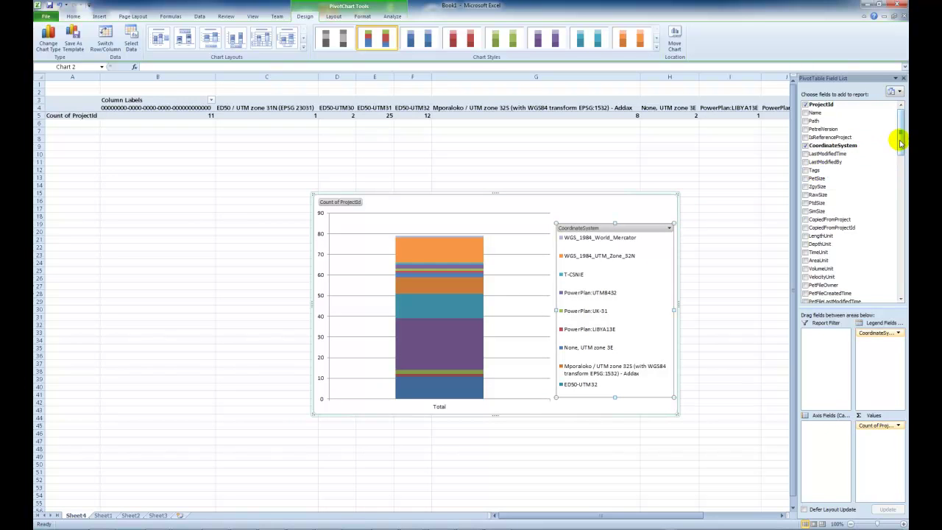
click(807, 285)
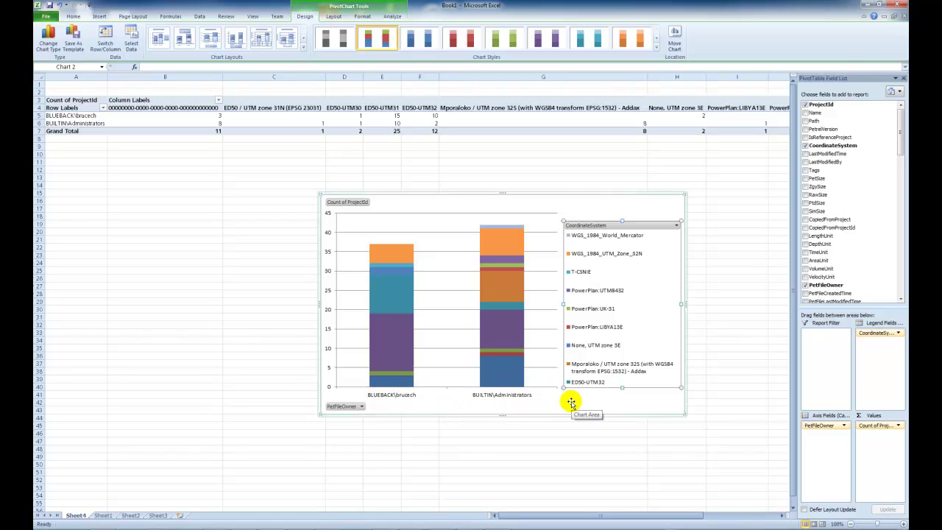
Step: Delete the stacked column chart and clear CoordinateSystem and PetFileOwner from the pivot
click(663, 199)
key(Delete)
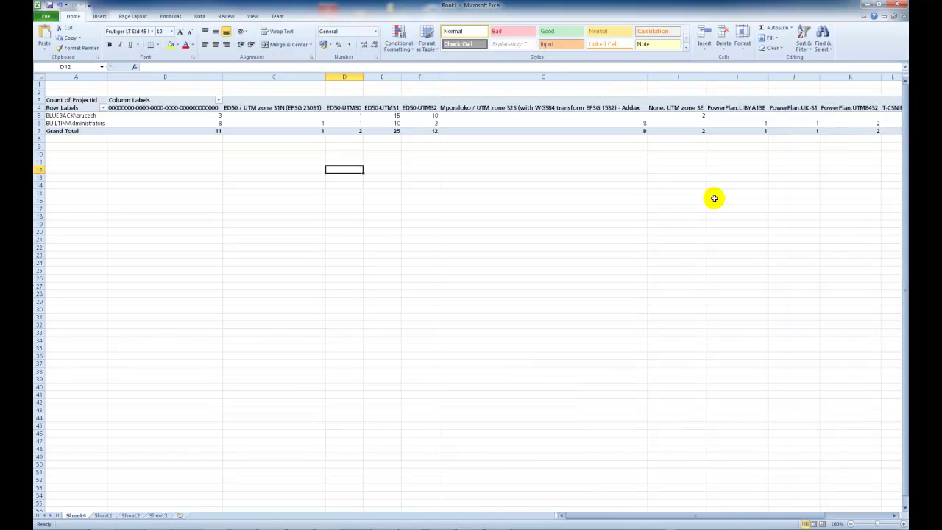
click(273, 108)
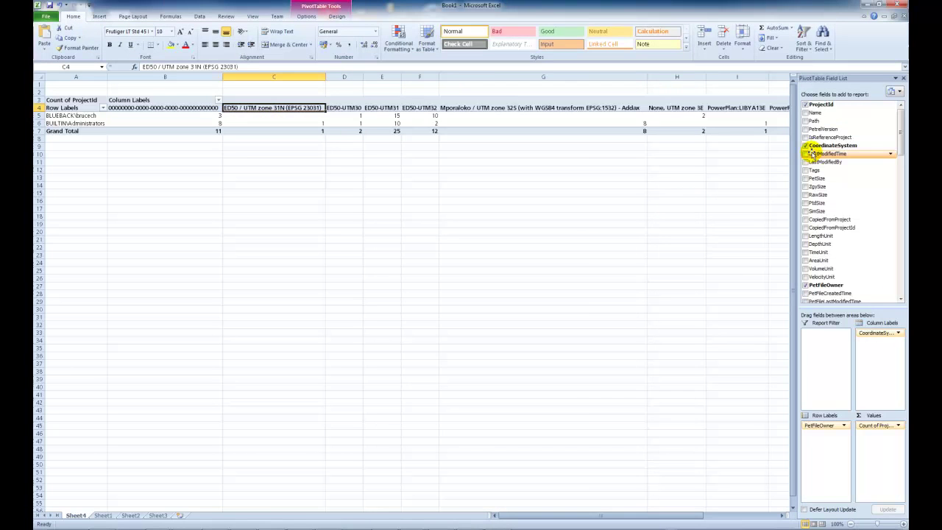
click(806, 145)
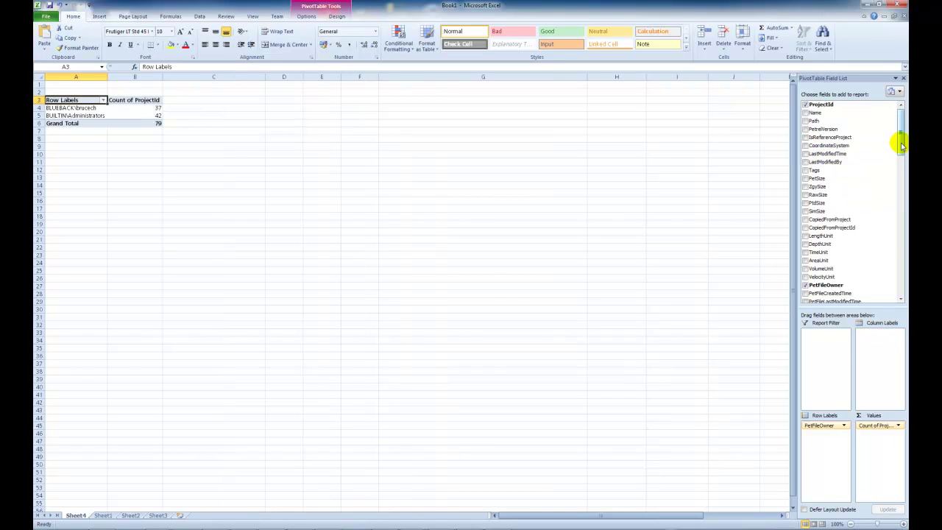
click(807, 289)
mouse_move(901, 141)
mouse_down()
mouse_move(896, 257)
mouse_move(903, 147)
mouse_up()
Step: List LastModifiedBy rows with Sum of ZgySize and Sum of PtdSize, removing Count of ProjectId
click(806, 127)
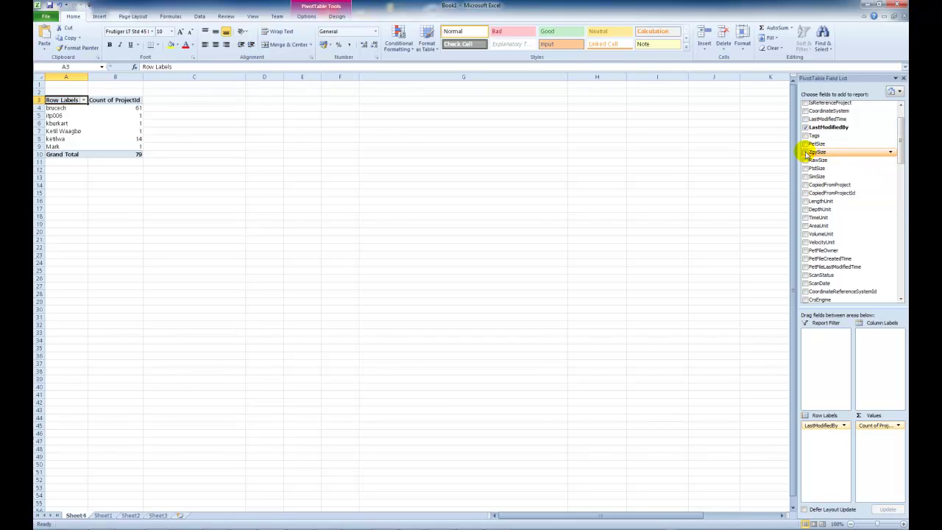
click(806, 152)
click(806, 169)
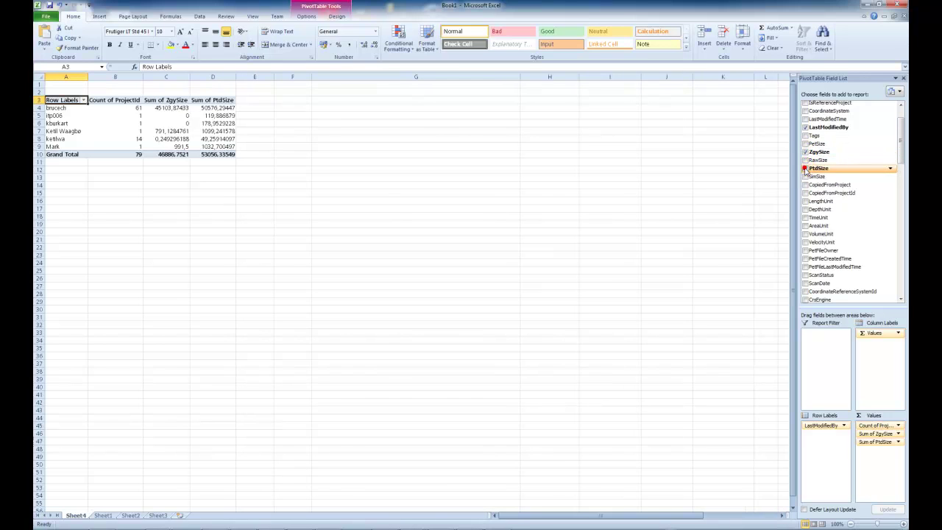
click(886, 427)
click(874, 403)
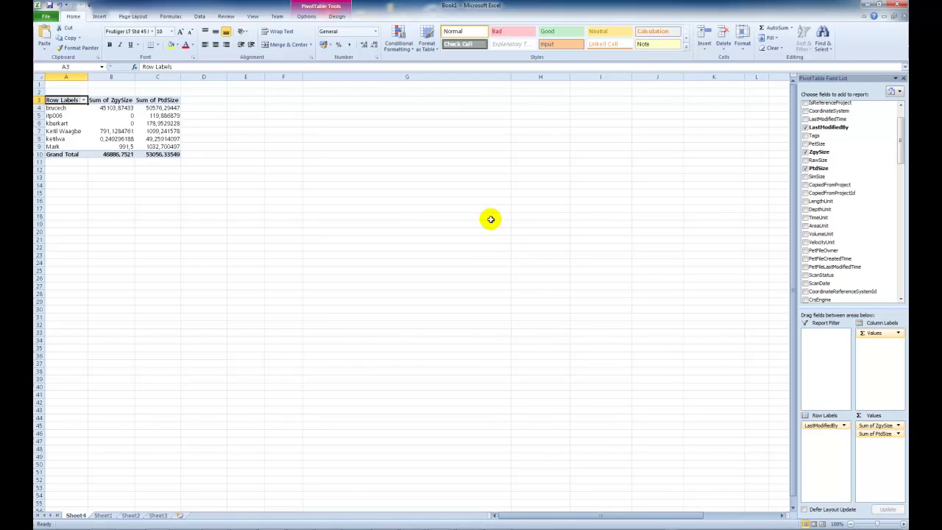
Step: Insert a clustered column pivot chart from the pivot table and enlarge it up and right
click(306, 16)
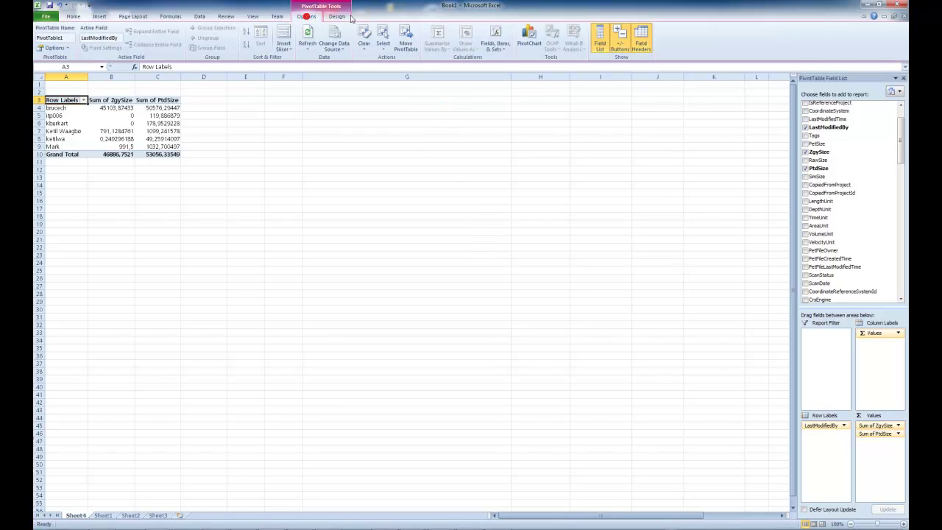
click(527, 36)
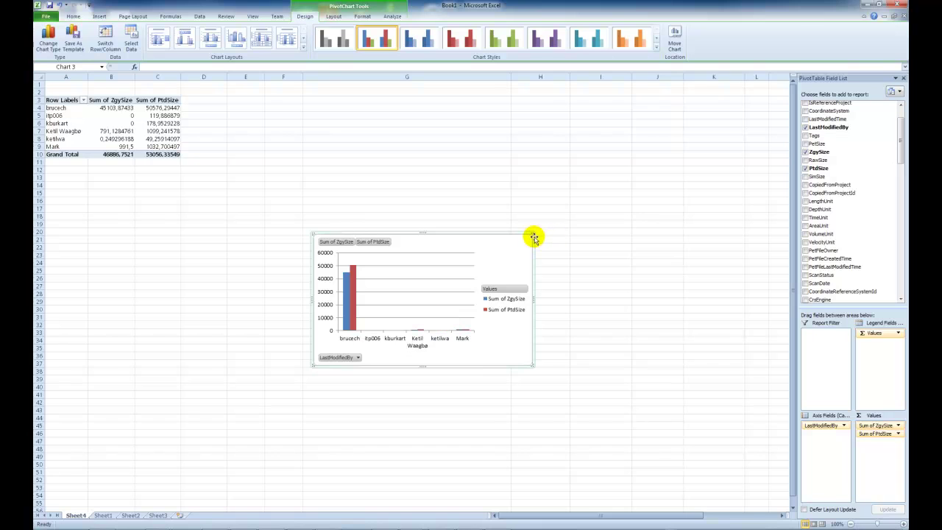
drag(532, 234, 648, 193)
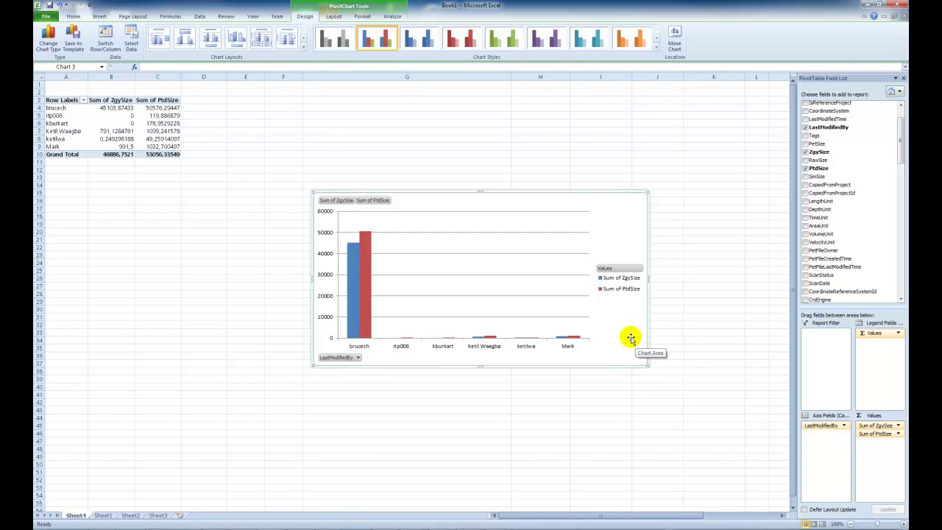
Step: On Sheet2, start a SQL Server connection to server localhost\sqlexpress
click(130, 515)
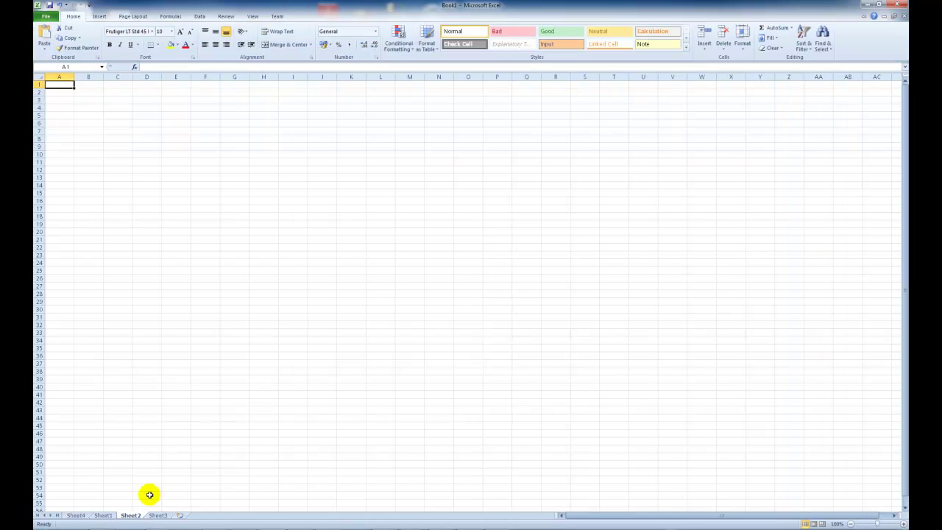
click(199, 16)
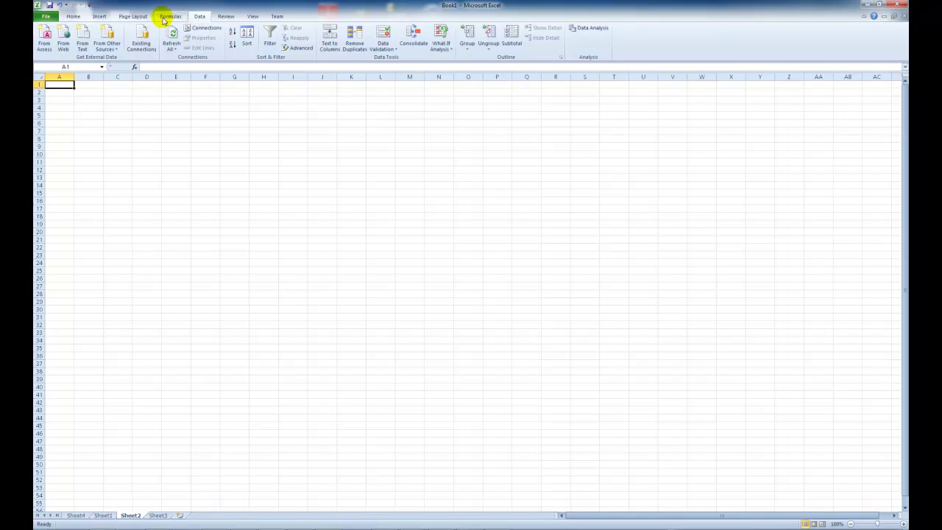
click(105, 36)
click(124, 65)
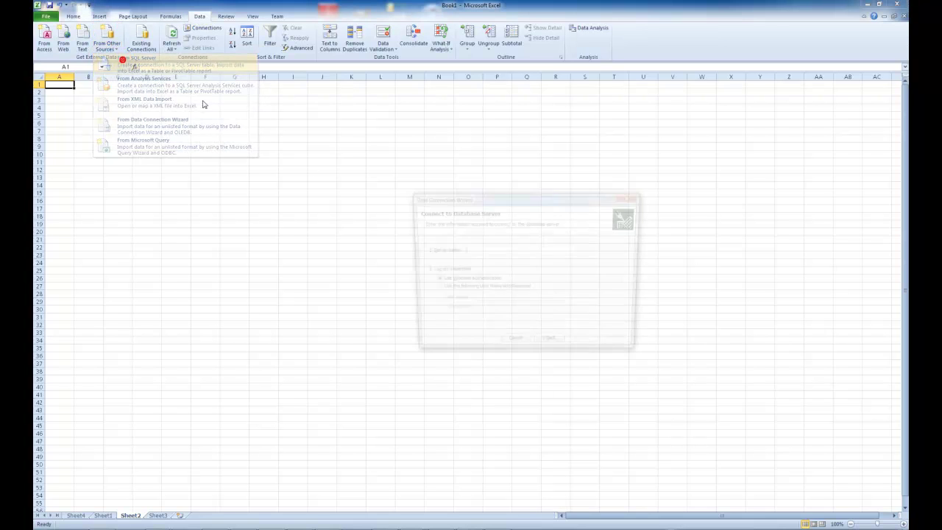
text(localhost\sqlex)
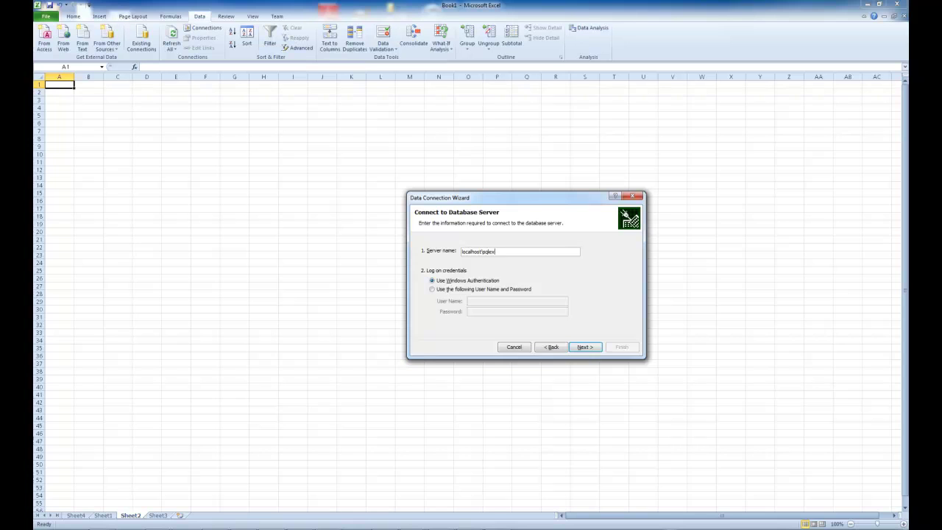
text(press)
key(BackSpace)
key(BackSpace)
key(BackSpace)
key(BackSpace)
click(585, 346)
Step: Pick the Tracker4 database and its SeismicBulkFileDetailed table, then finish the wizard
click(524, 250)
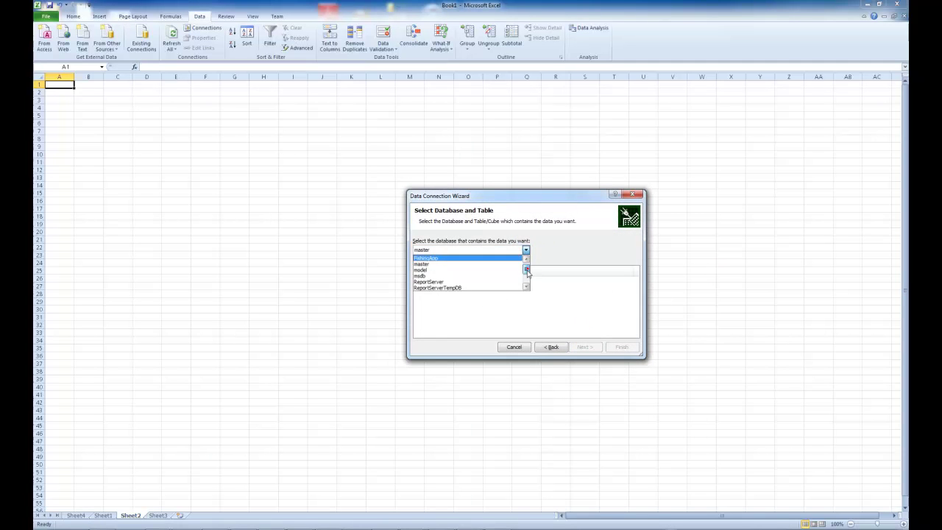
click(504, 282)
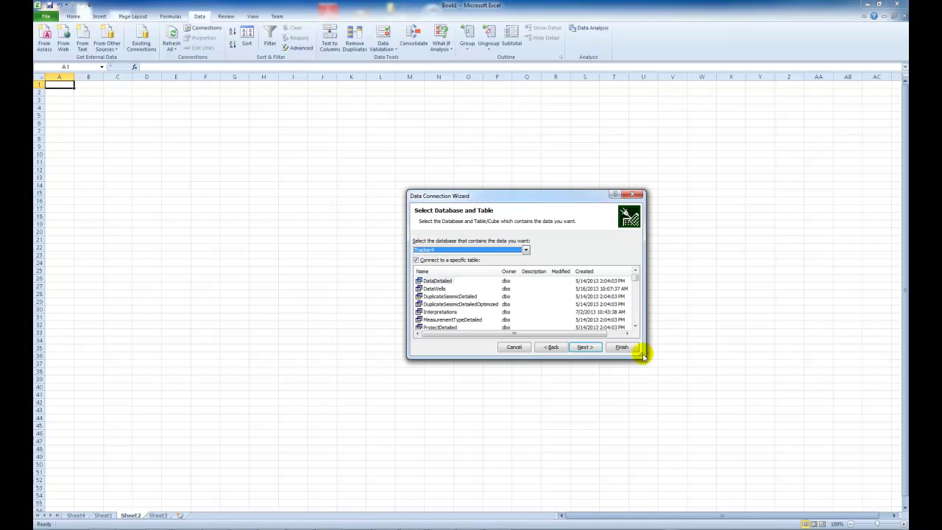
drag(641, 353, 718, 454)
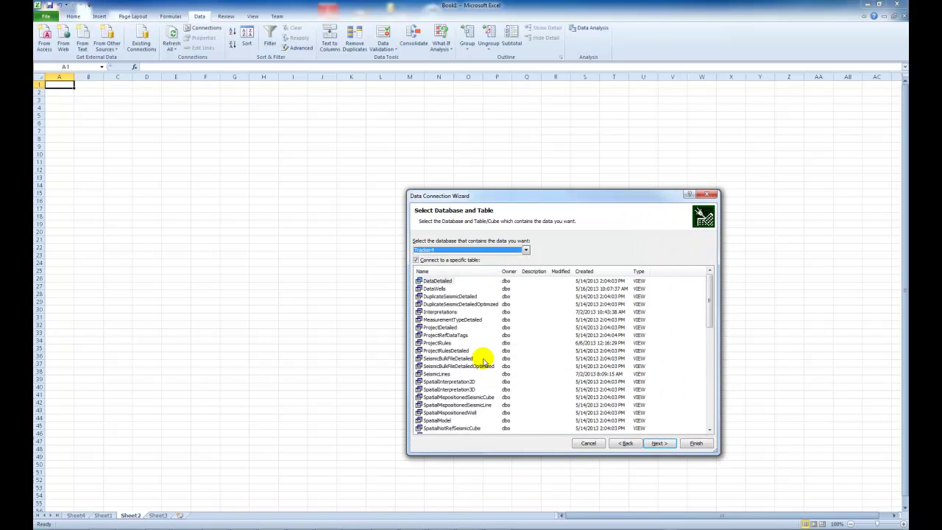
click(456, 359)
click(695, 443)
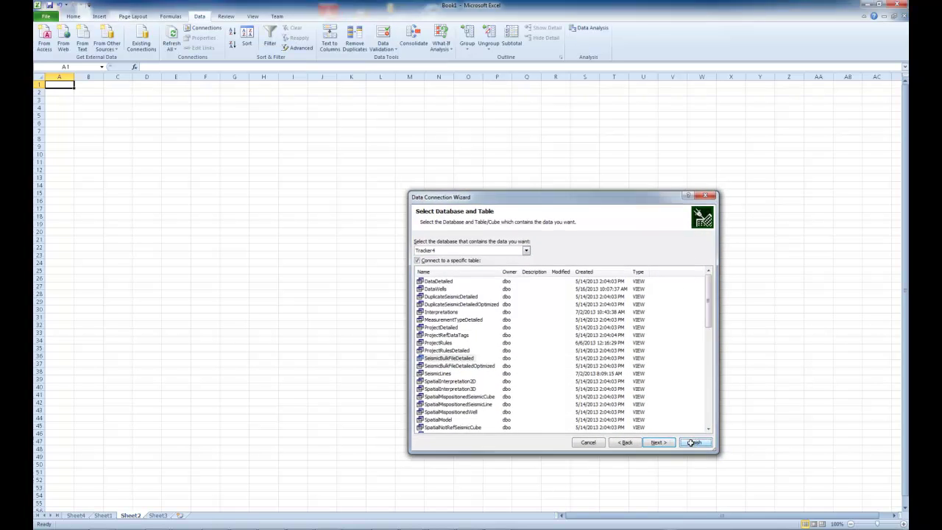
Step: Import the data as a table and inspect the DataName, DataType, AlternativeName and FileSize columns
click(606, 417)
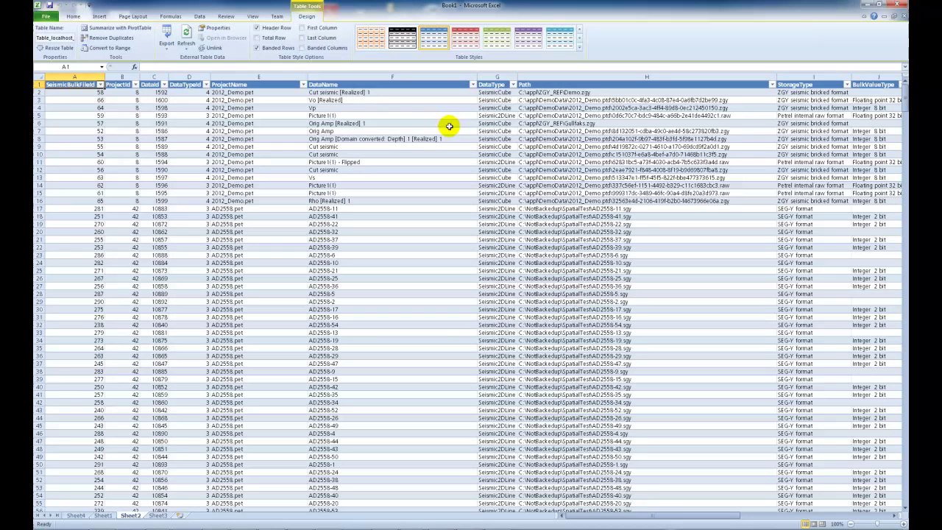
click(454, 74)
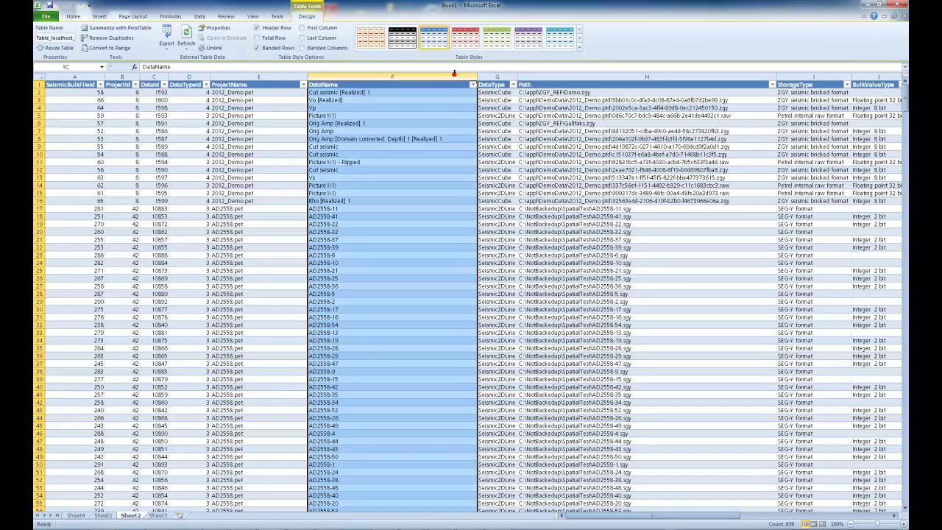
click(505, 75)
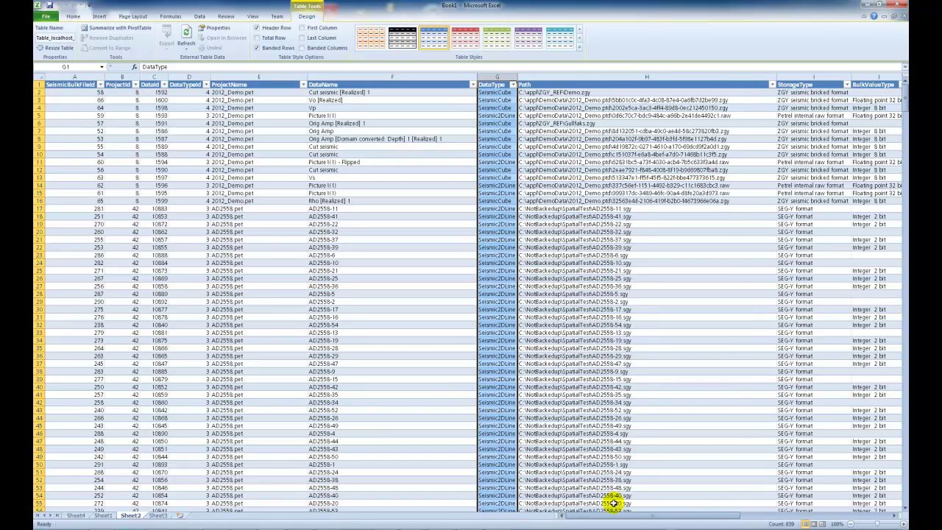
drag(629, 514, 758, 513)
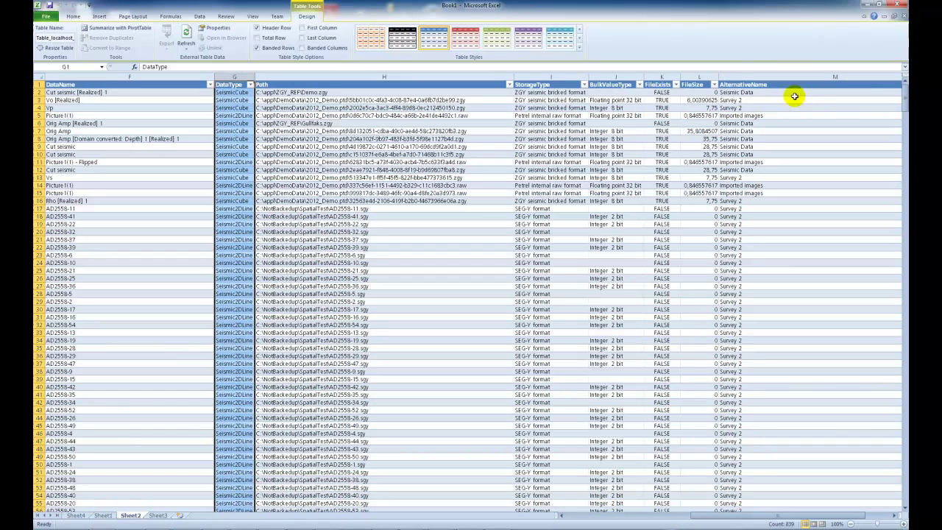
click(745, 77)
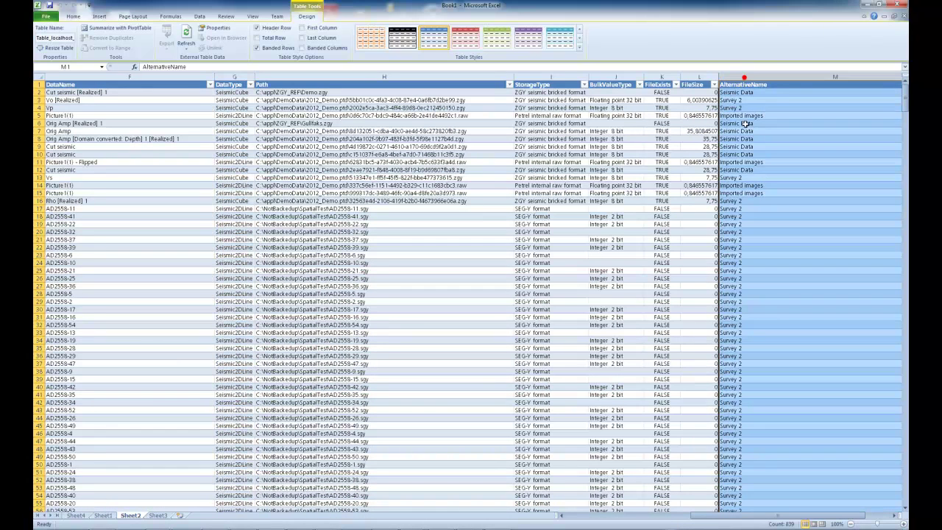
click(699, 77)
scroll(748, 516, right, 1)
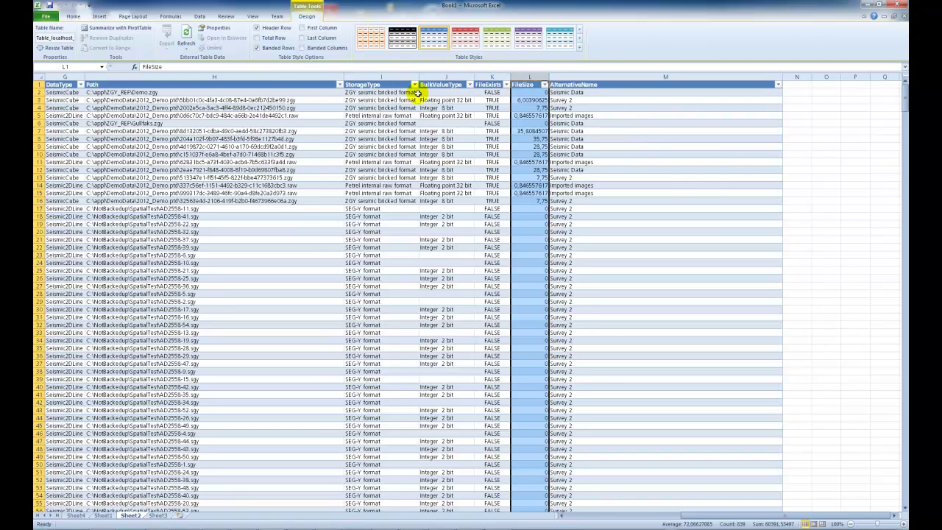
Step: Filter StorageType to SEG-Y format only, then go back to Sheet1
click(413, 85)
click(339, 169)
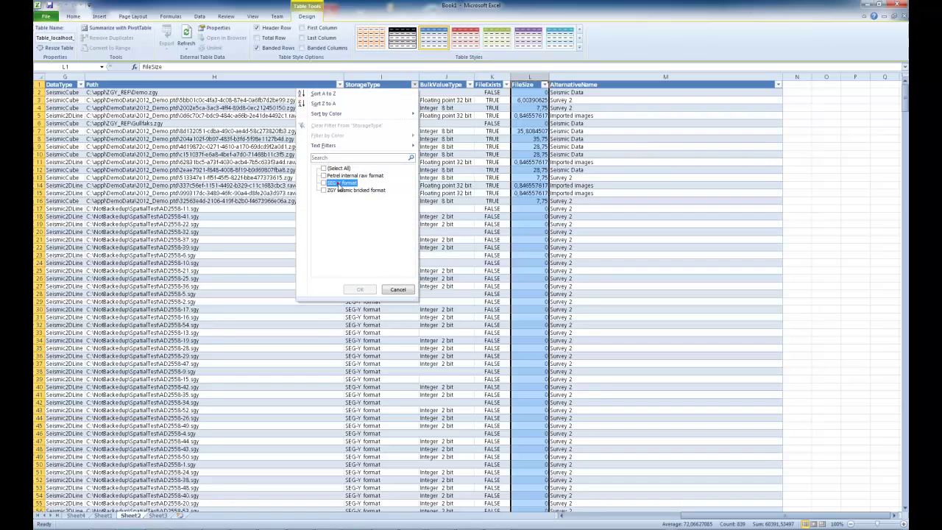
click(327, 184)
click(360, 289)
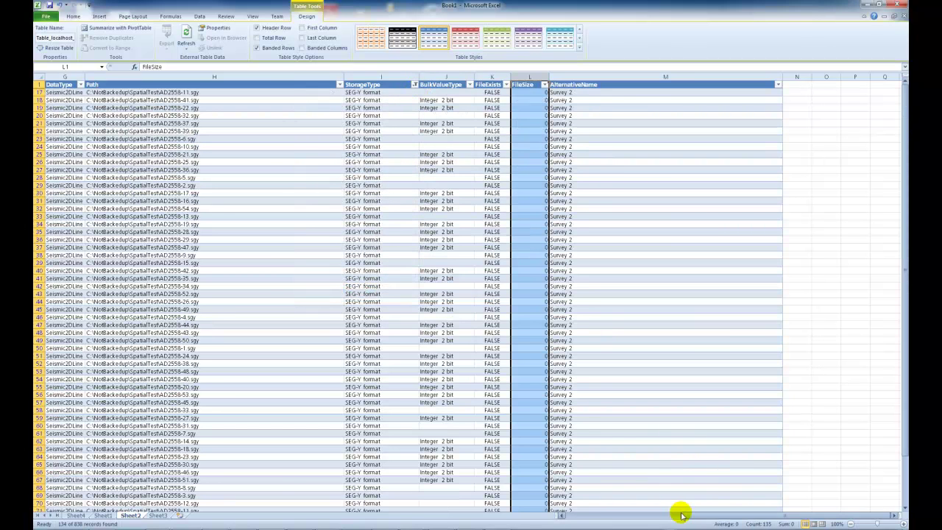
drag(674, 515, 606, 516)
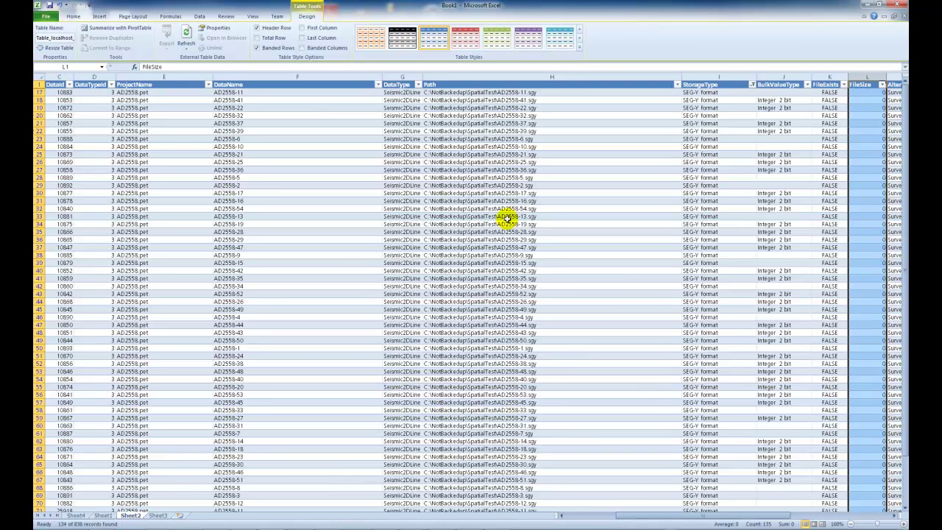
click(98, 516)
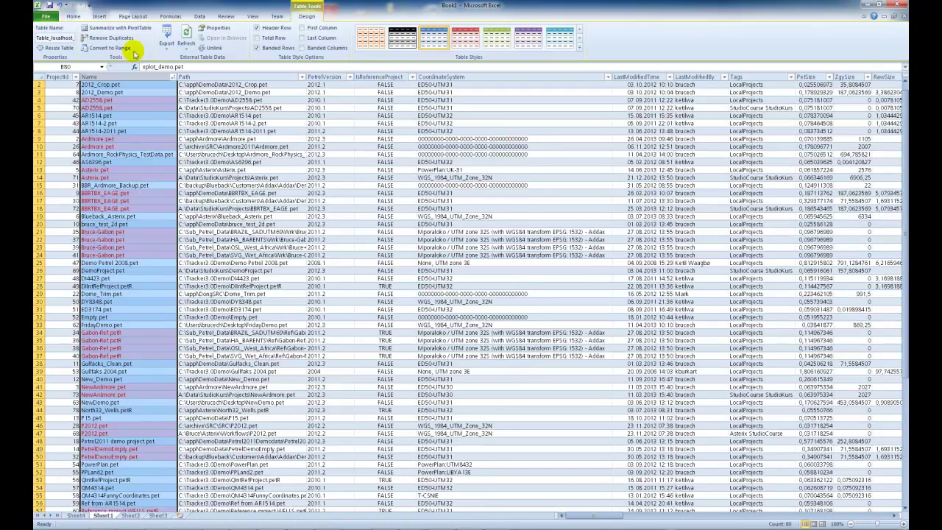
Step: Run Refresh All on the Data tab to reload the project table from the database
click(53, 17)
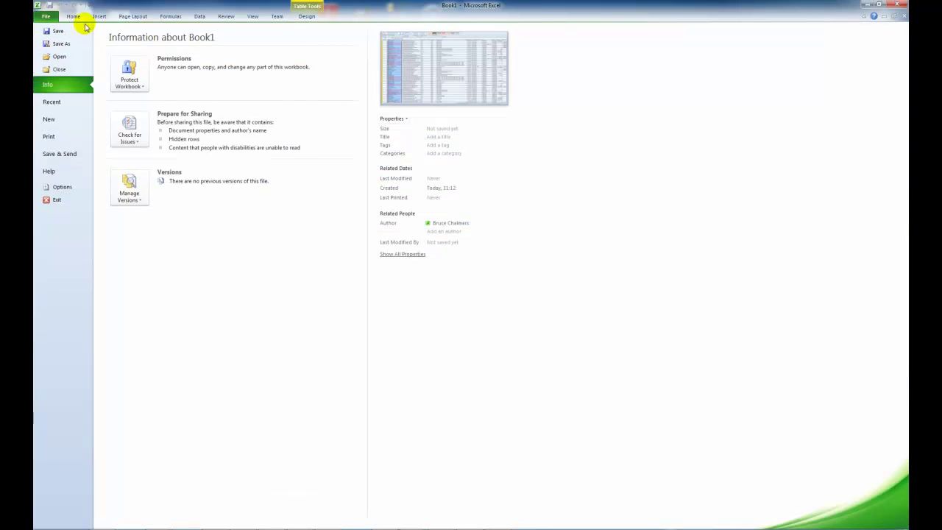
click(77, 17)
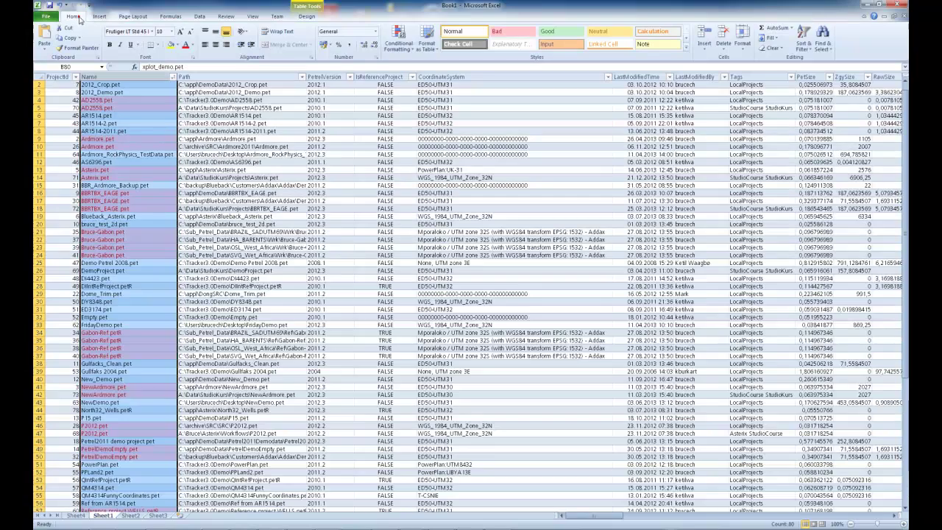
click(199, 16)
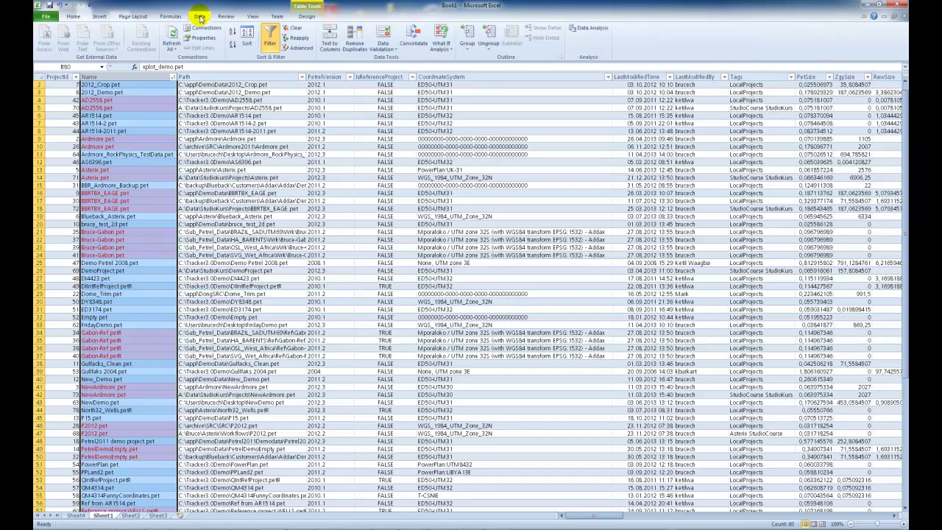
click(171, 33)
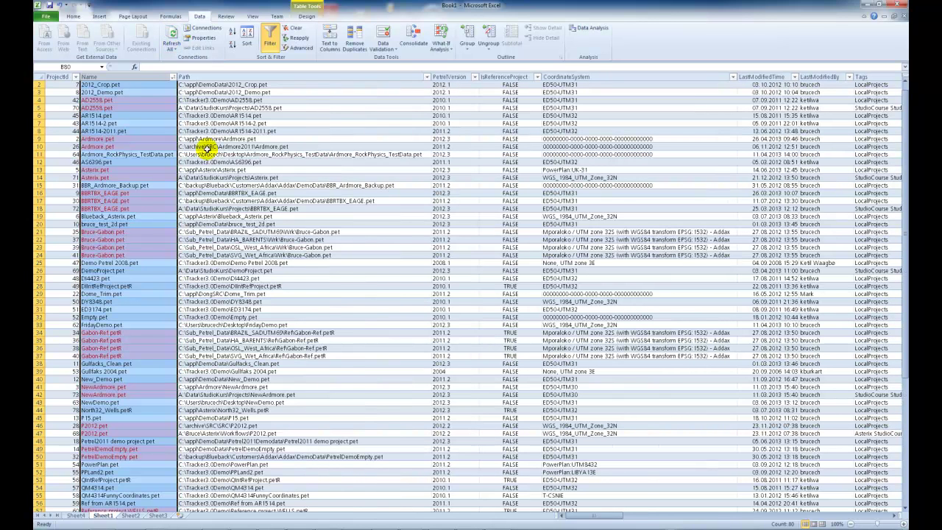